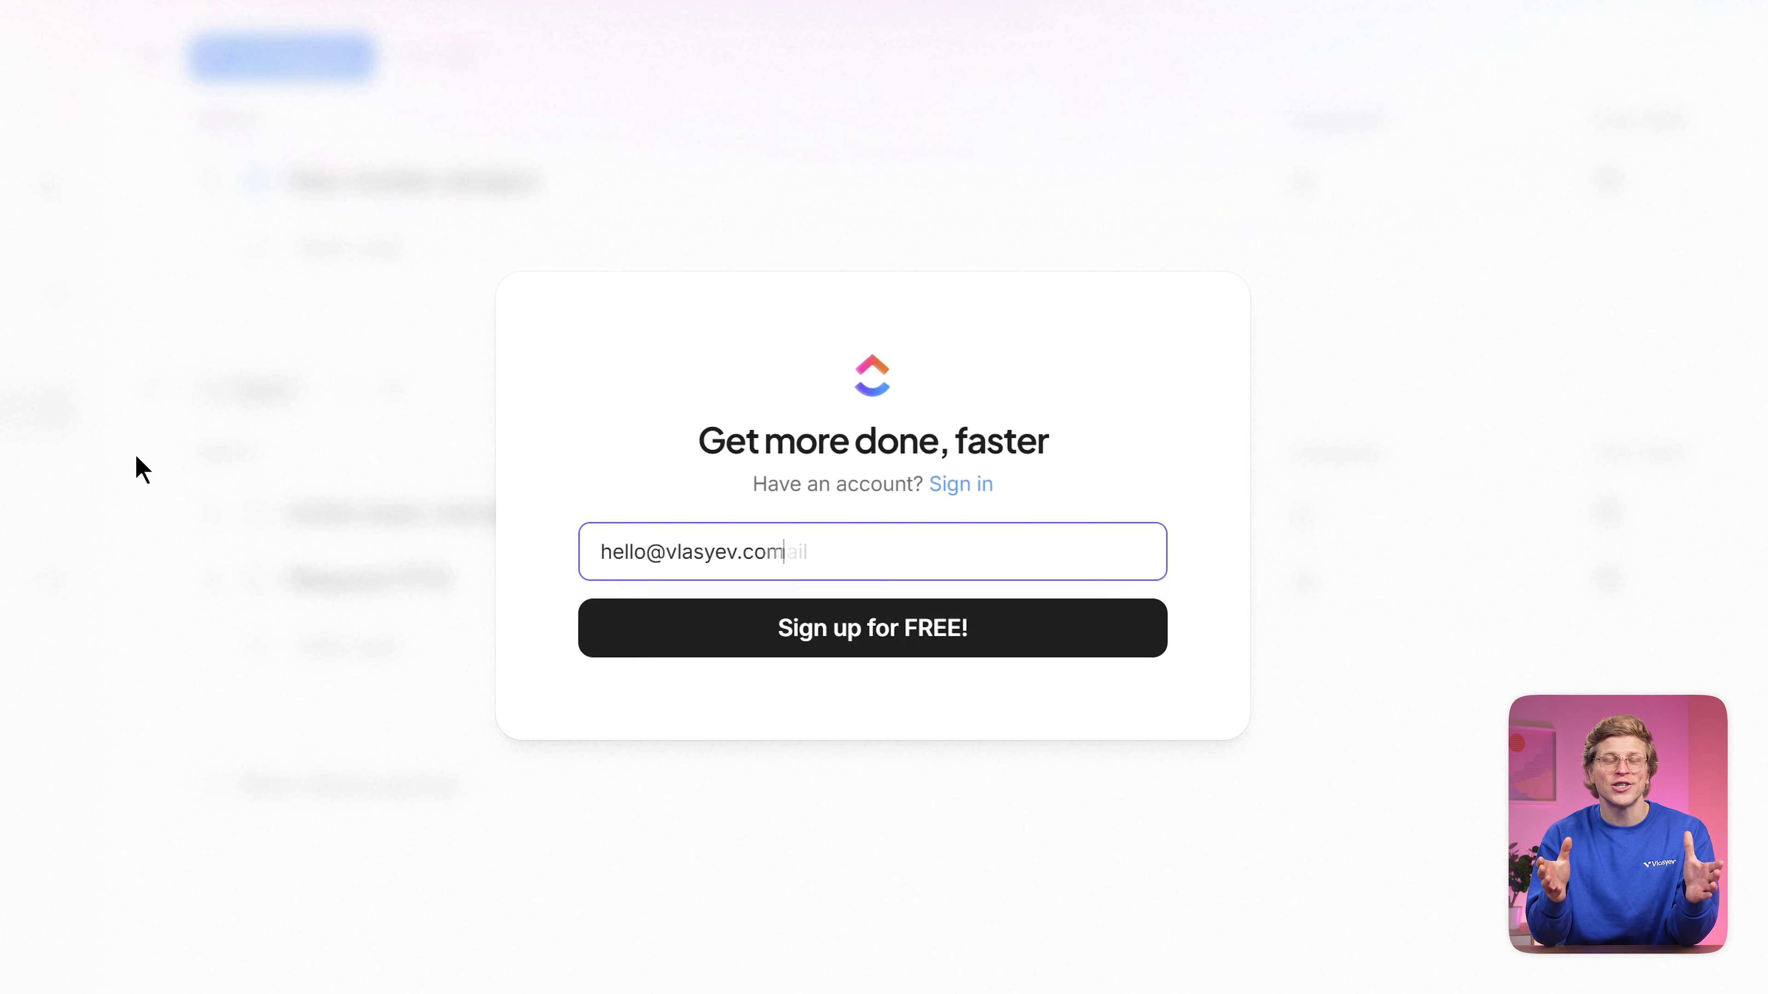
Step: Submit the free sign-up form with the entered e-mail address
click(702, 639)
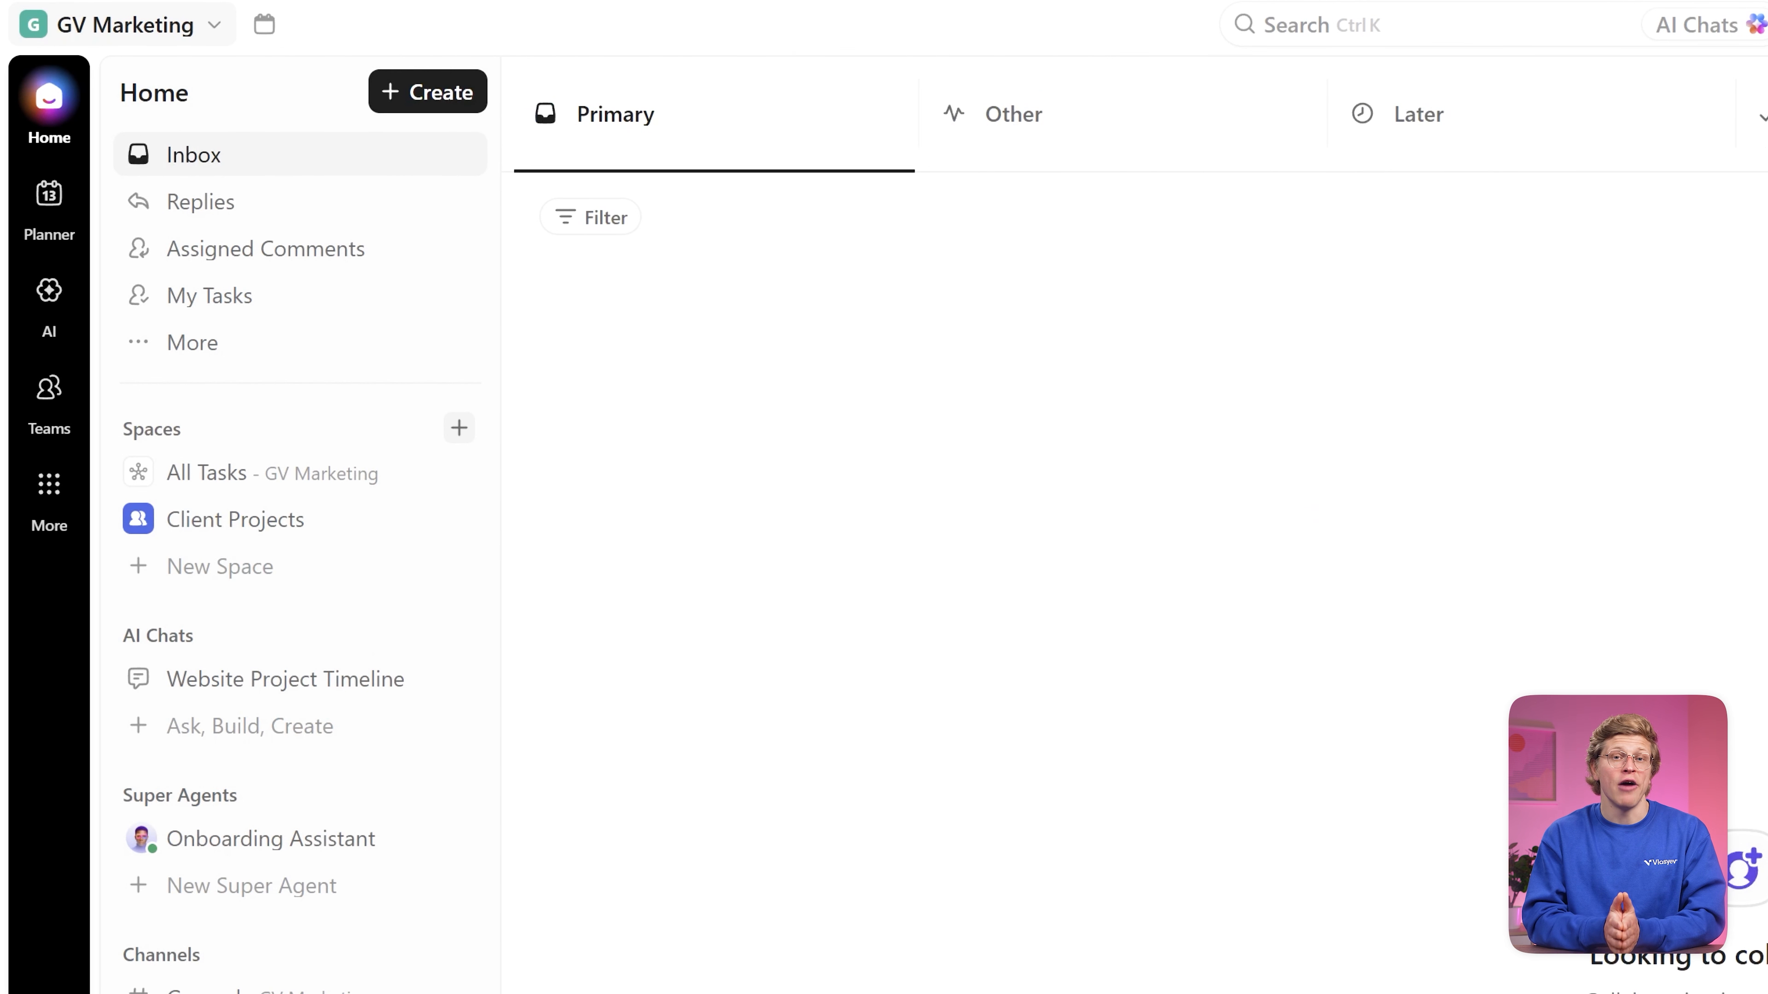
Step: Expand the Client Projects space and its Client Site Relaunch folder, and open the Week 1 — Discovery list
click(139, 531)
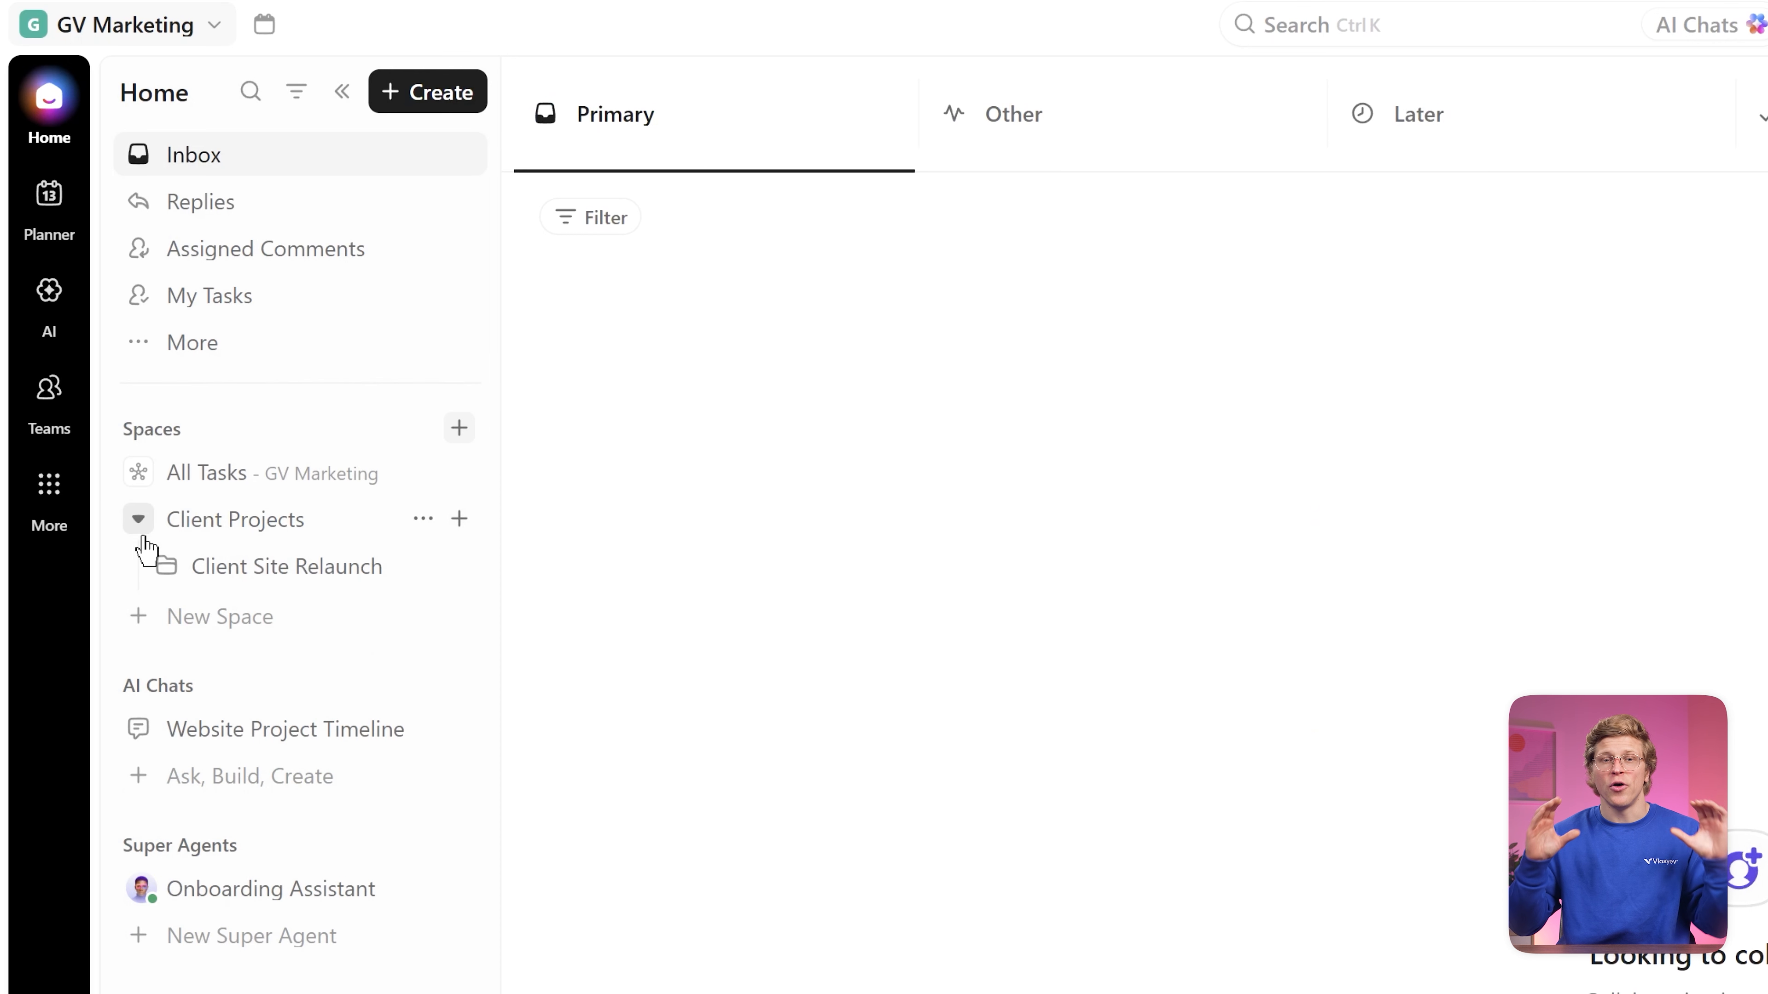
click(167, 566)
click(282, 624)
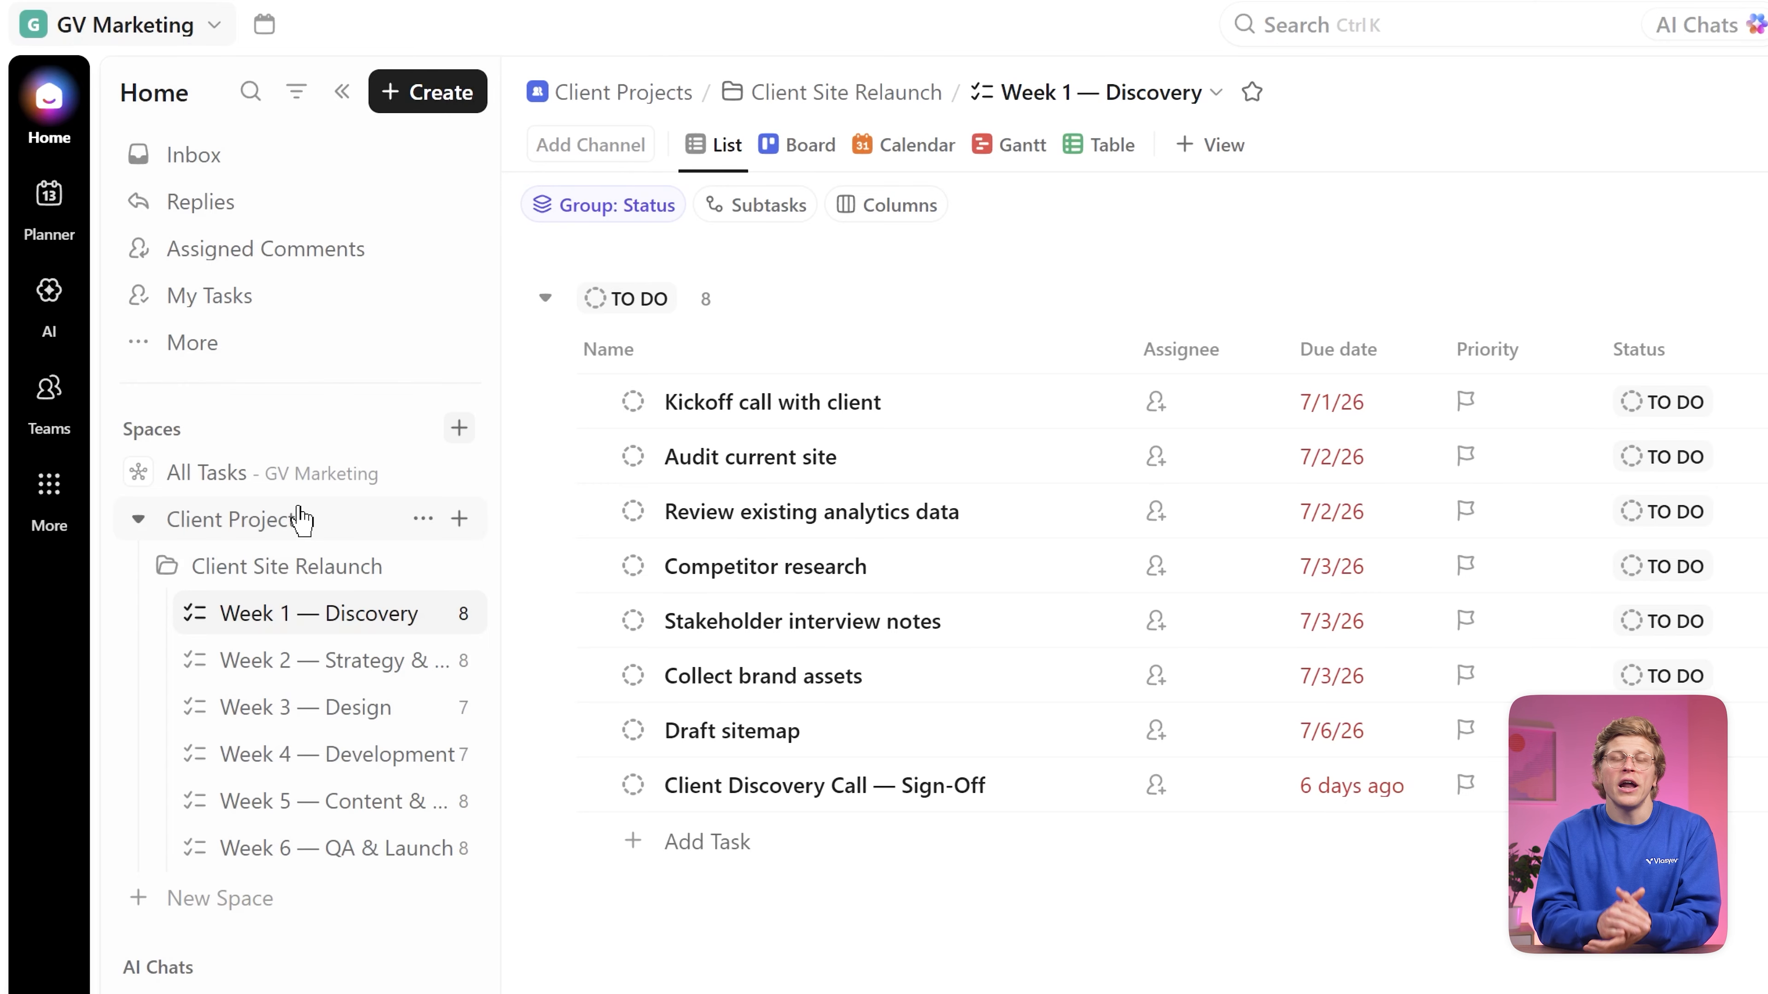
Step: Look through the Week 2, Week 3 and Week 4 task lists and return to the Week 1 — Discovery list
click(292, 661)
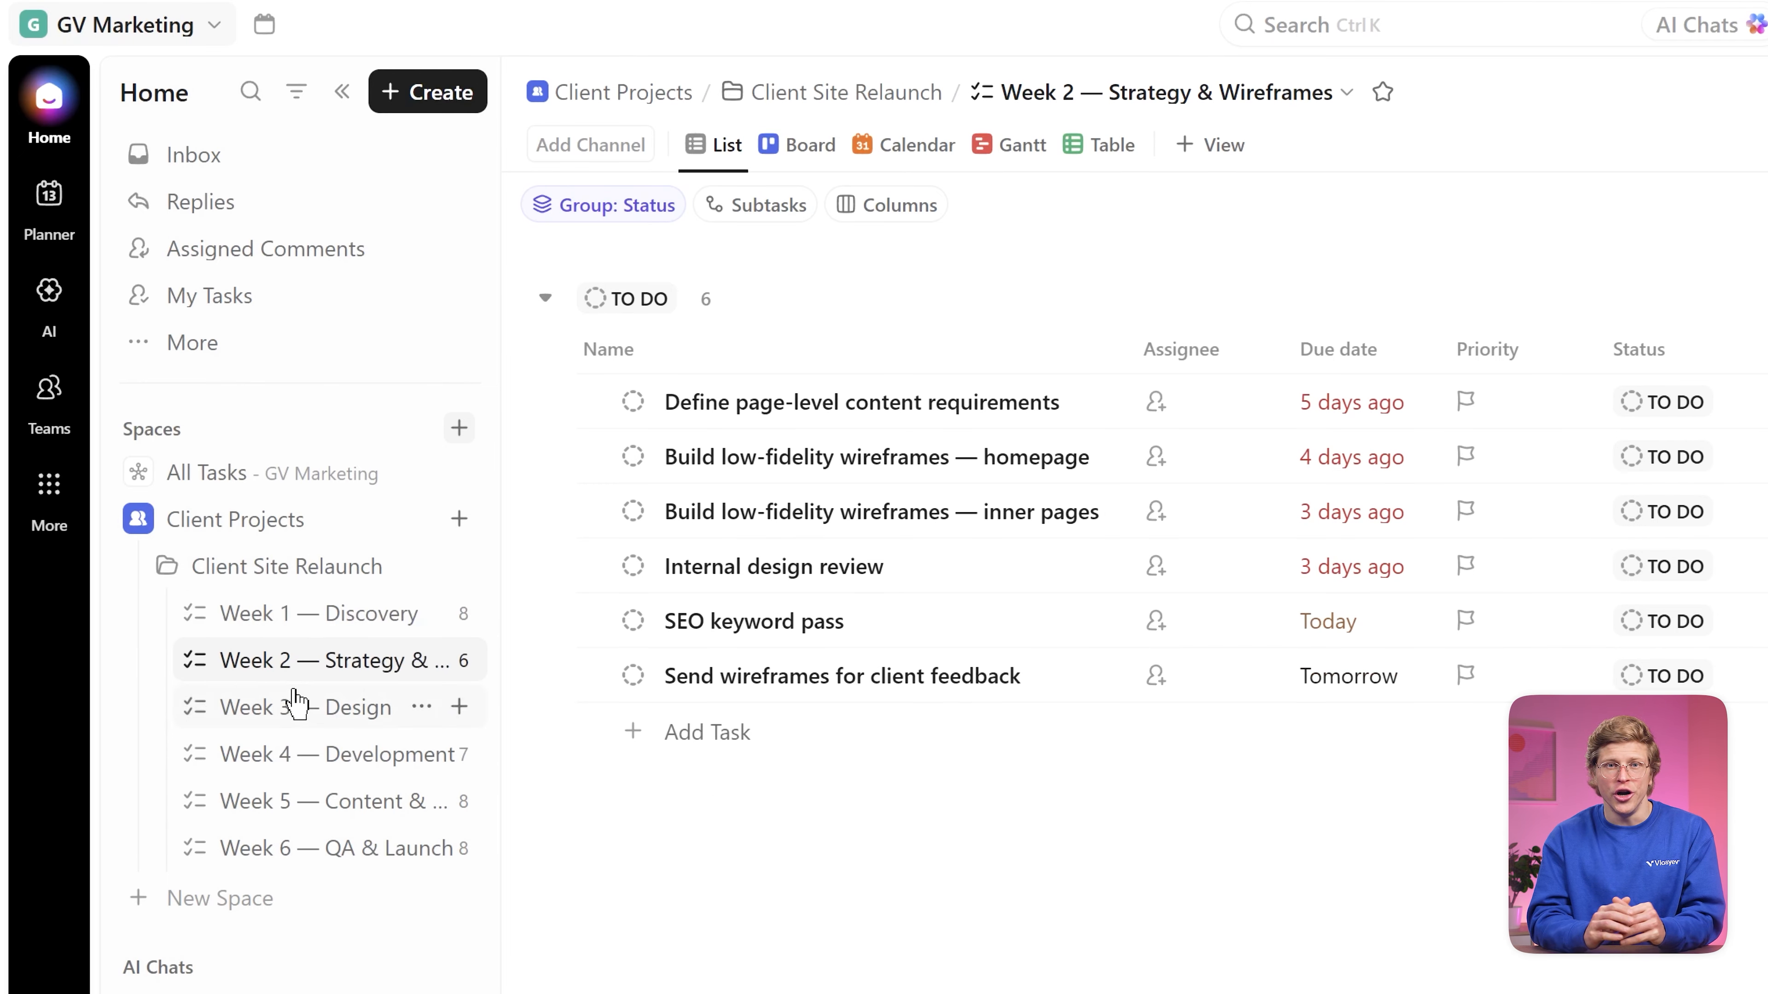
click(299, 713)
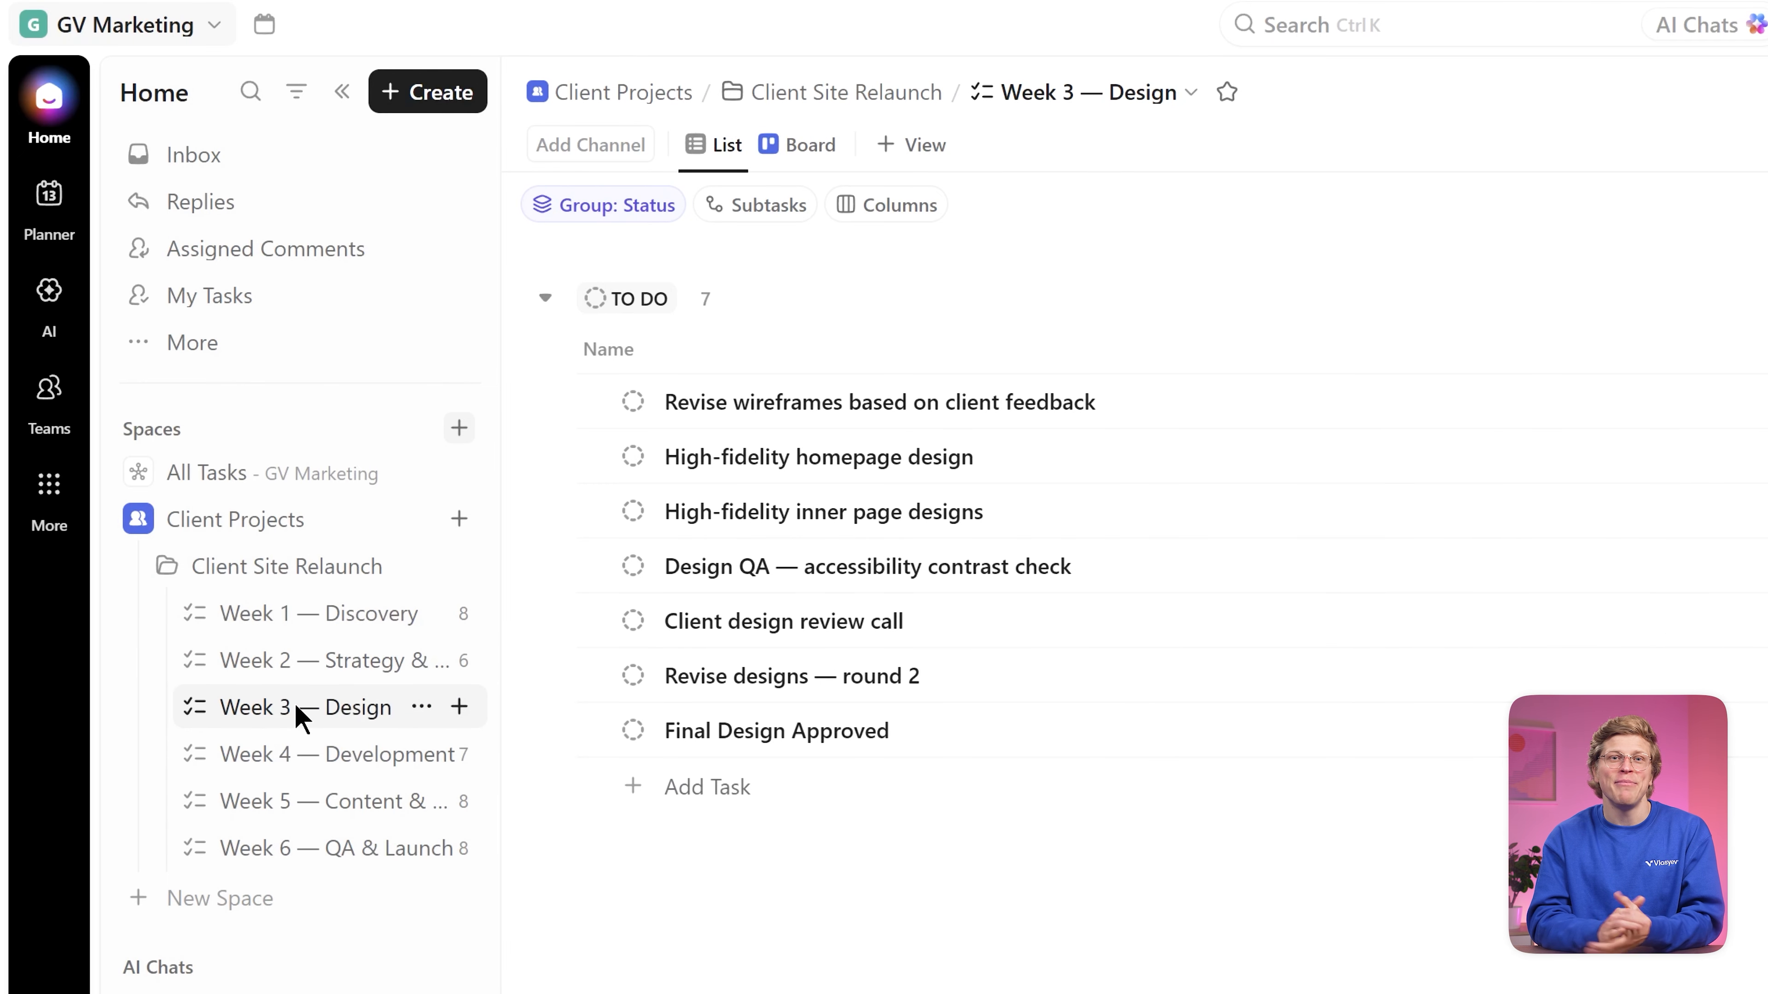
click(288, 754)
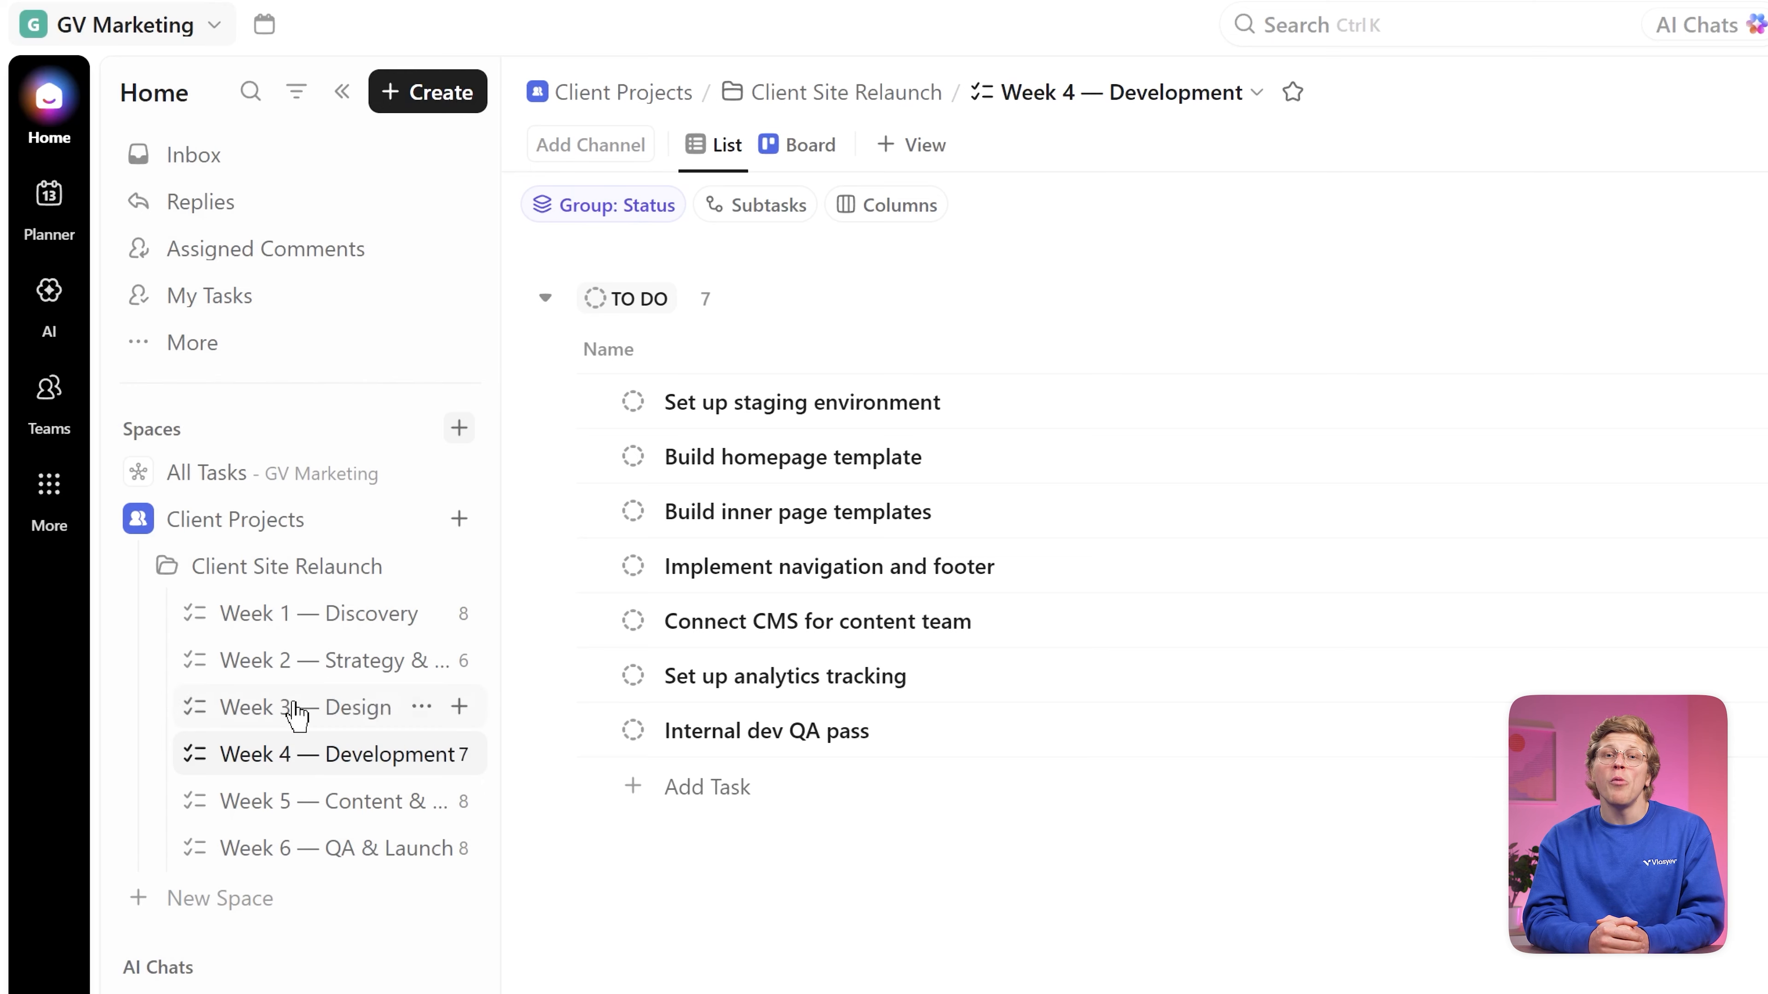
click(299, 619)
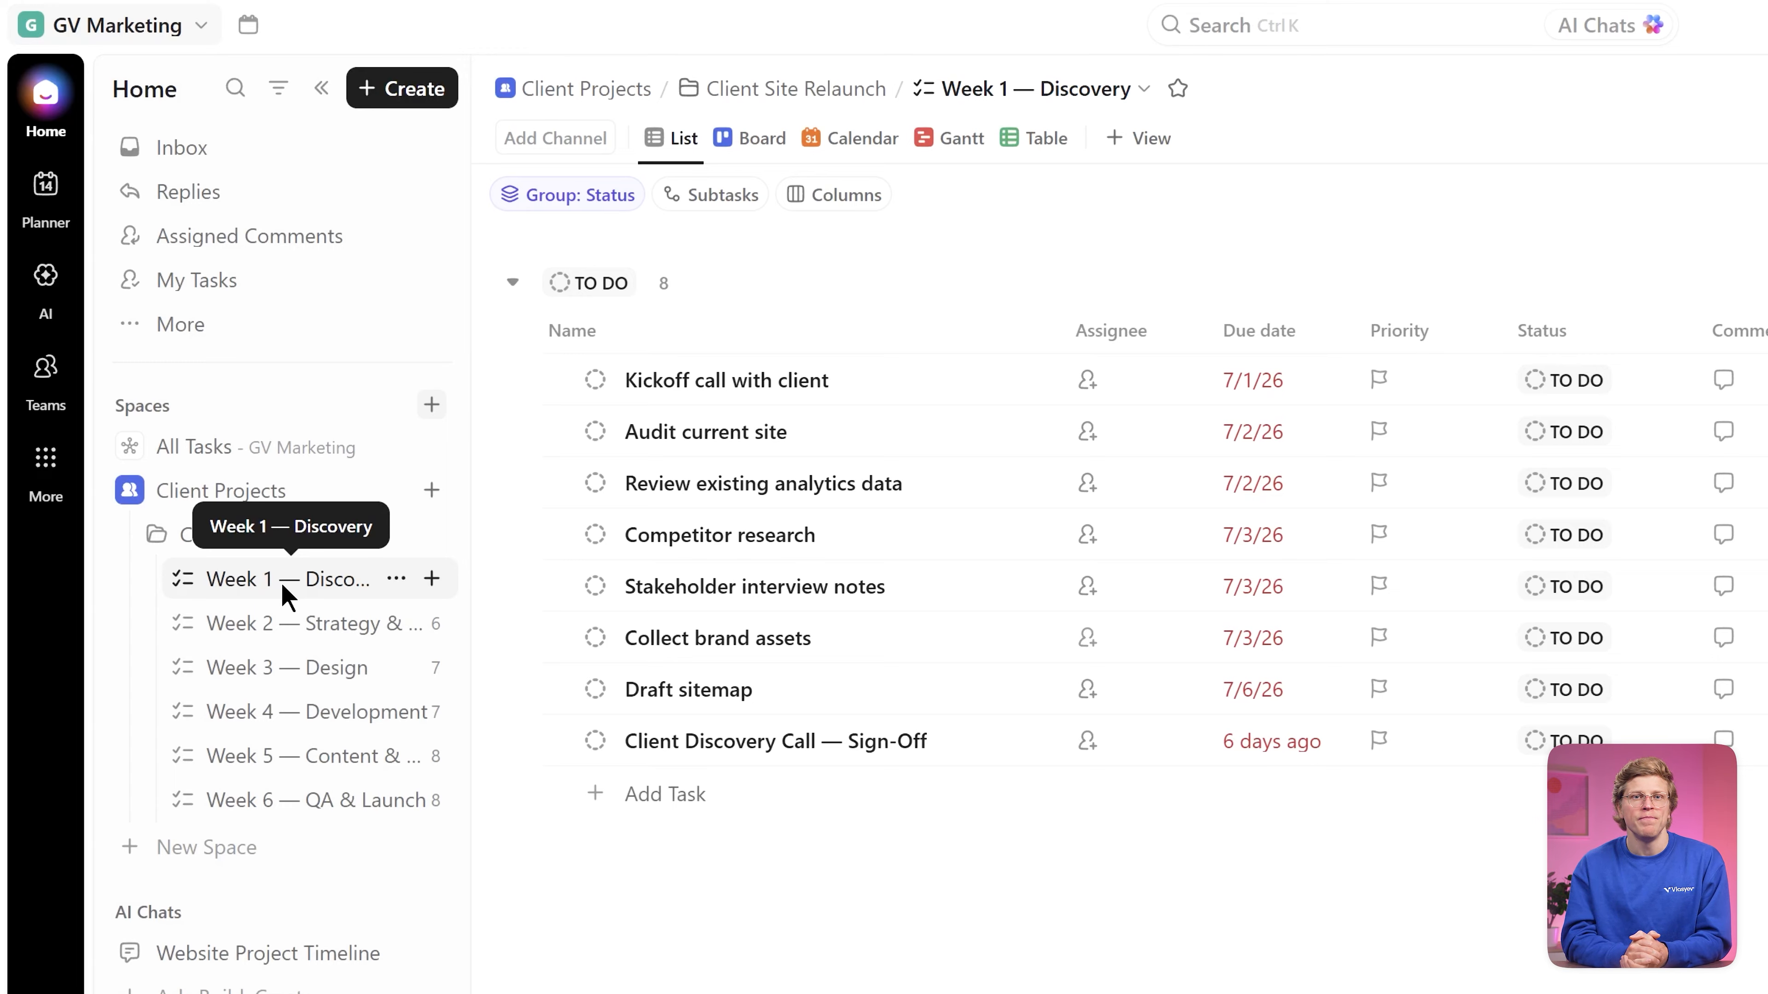
Step: Change the task type of Client Discovery Call — Sign-Off to Milestone directly from the Week 1 list
right_click(840, 761)
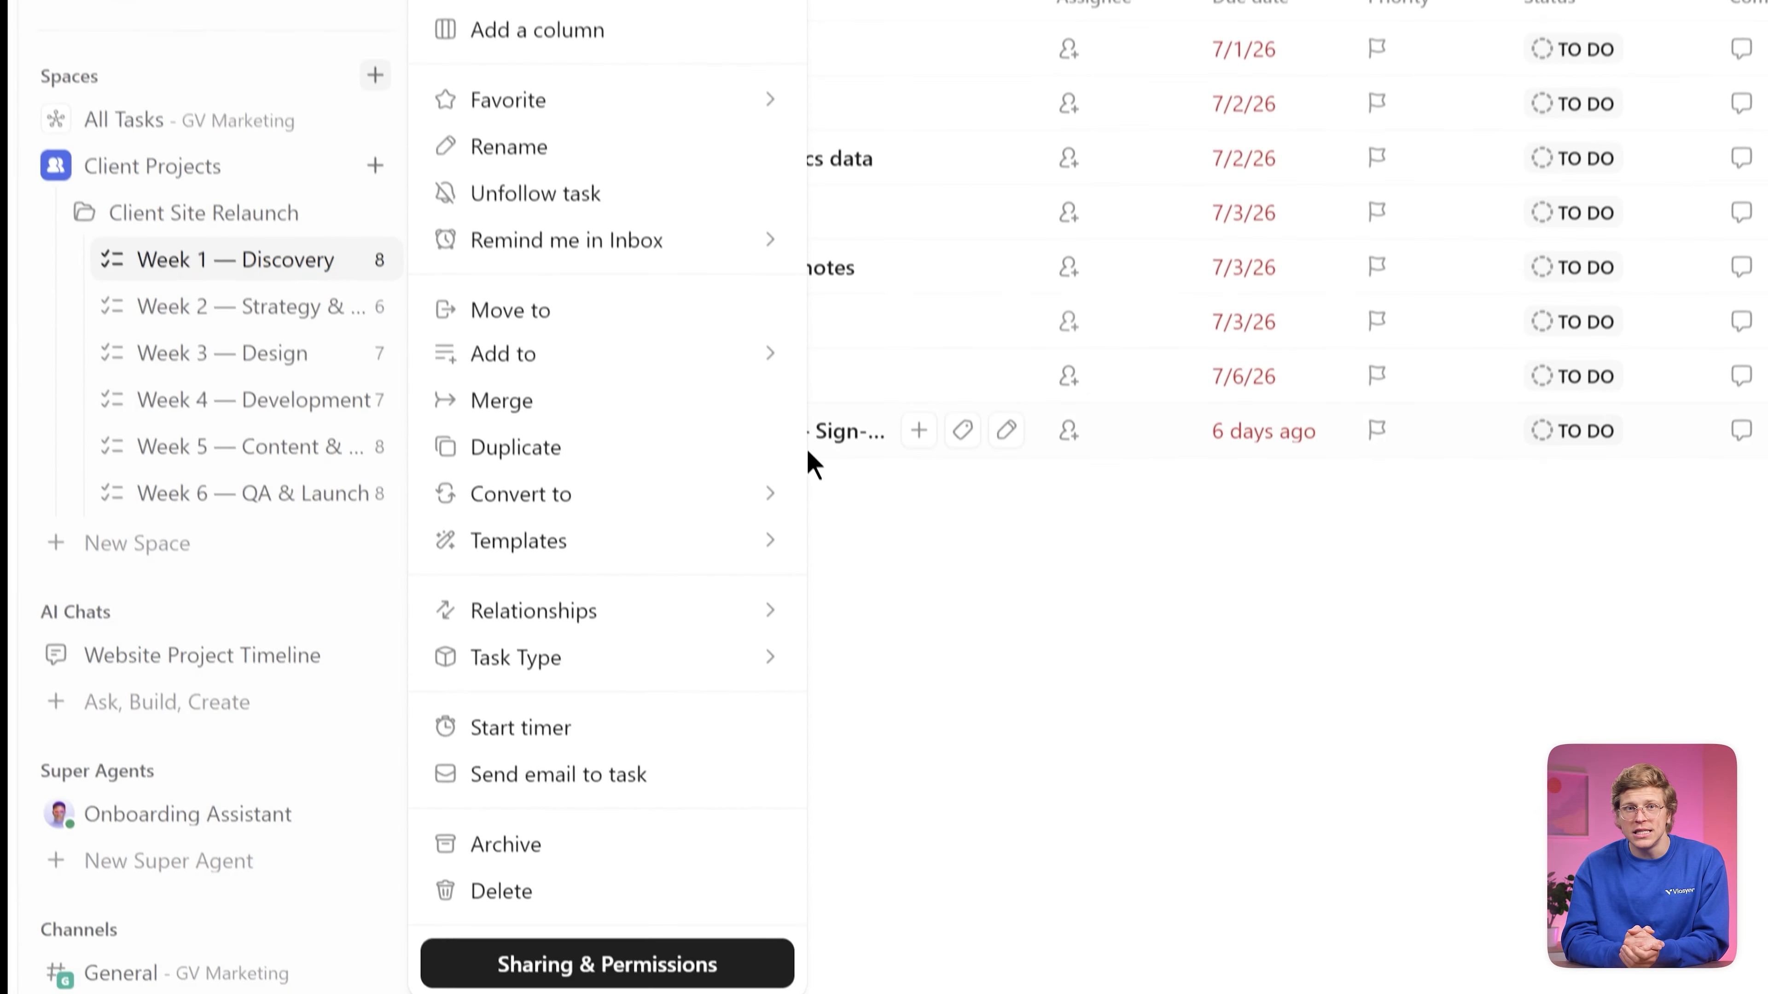
mouse_move(766, 635)
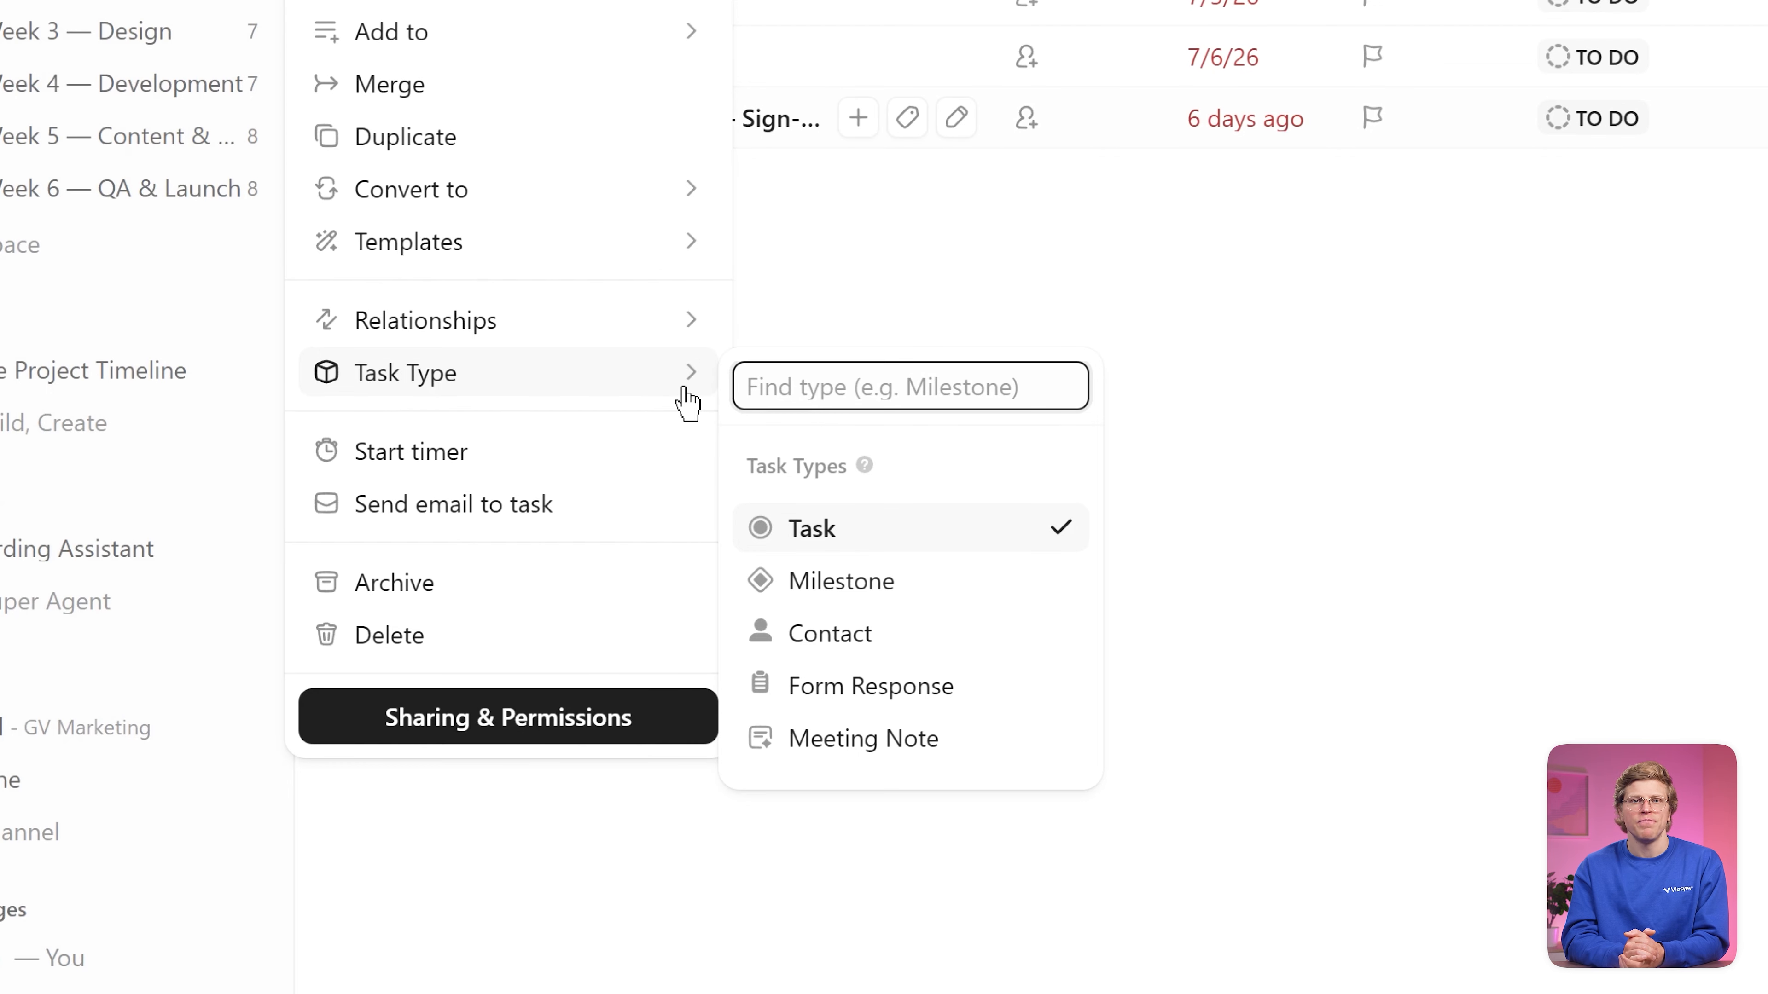
click(917, 589)
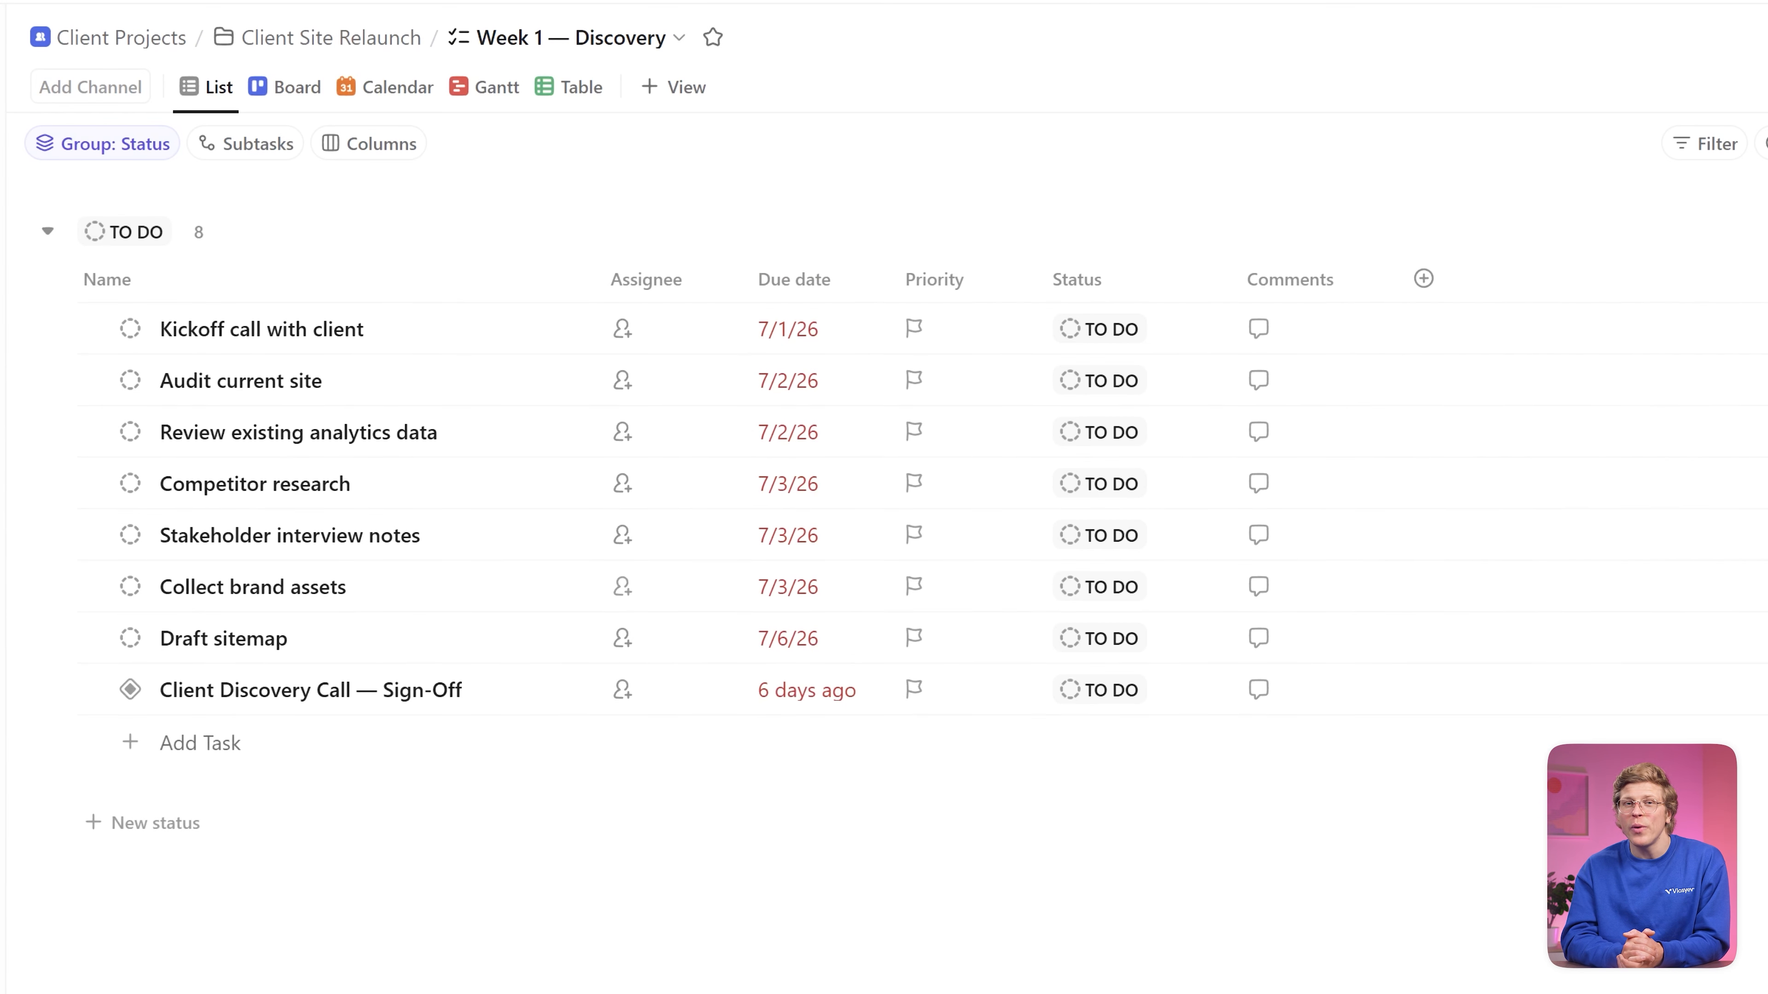
Step: Open the details of the Client Discovery Call — Sign-Off task and choose Milestone as its task type
click(395, 691)
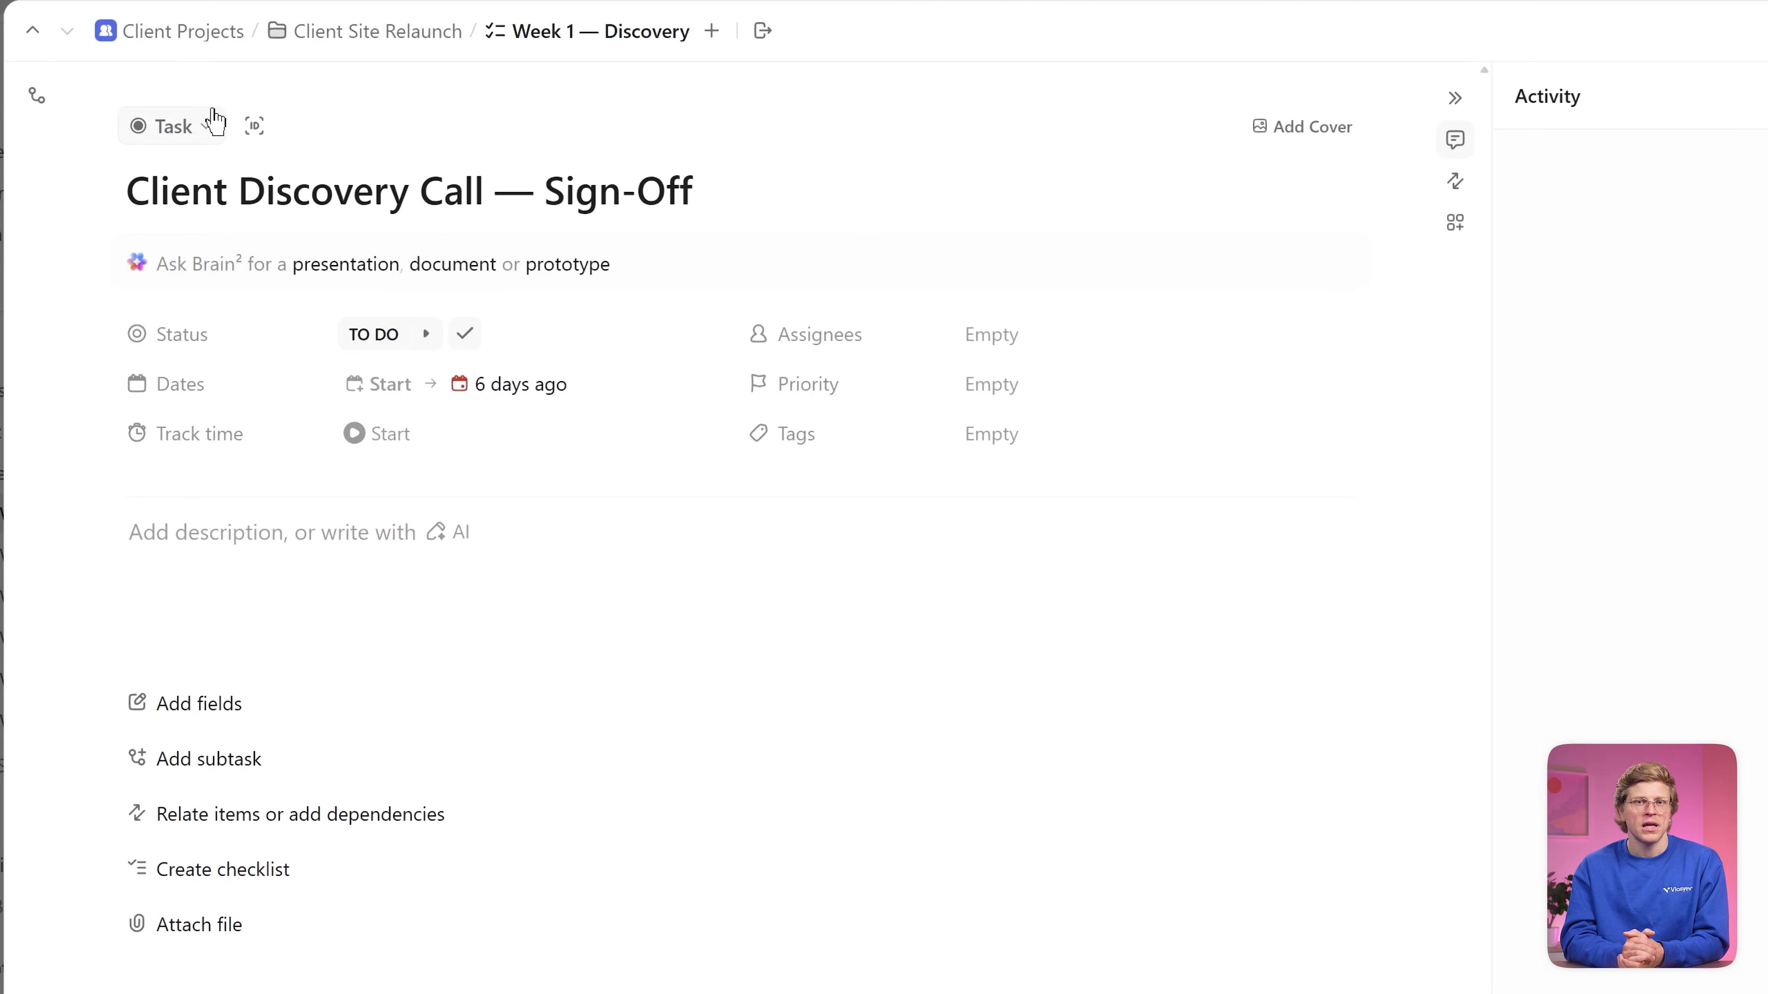
click(213, 122)
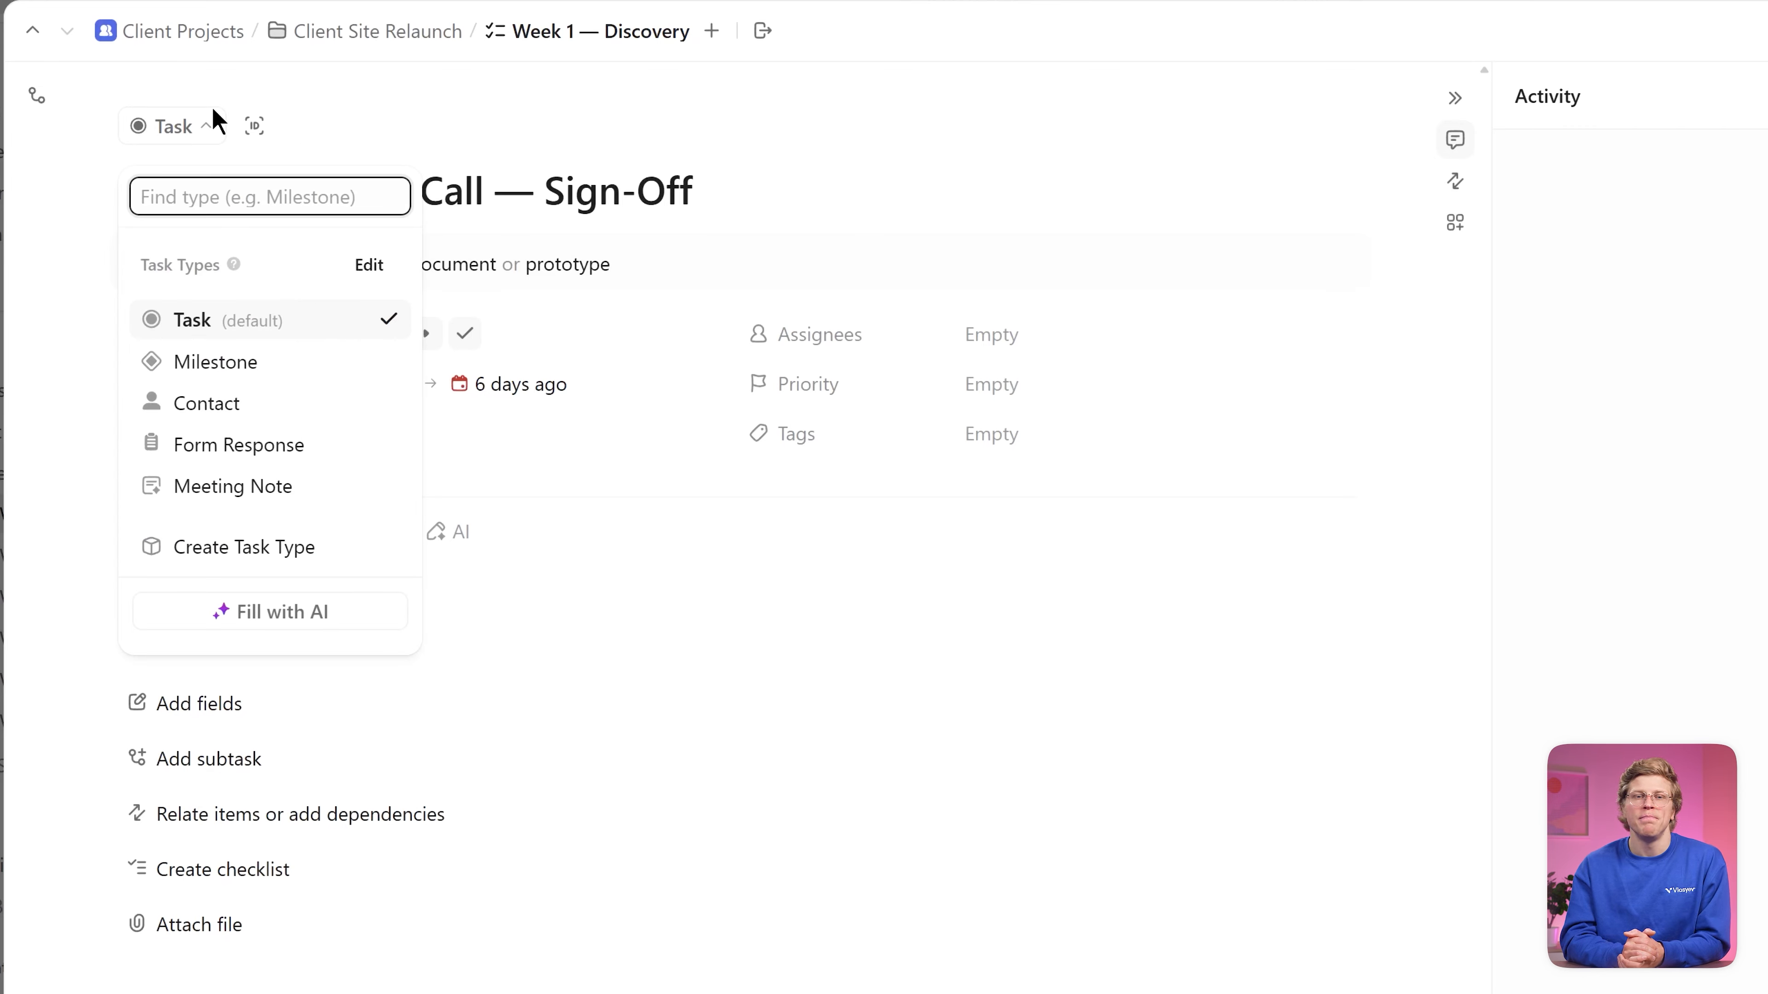
click(288, 363)
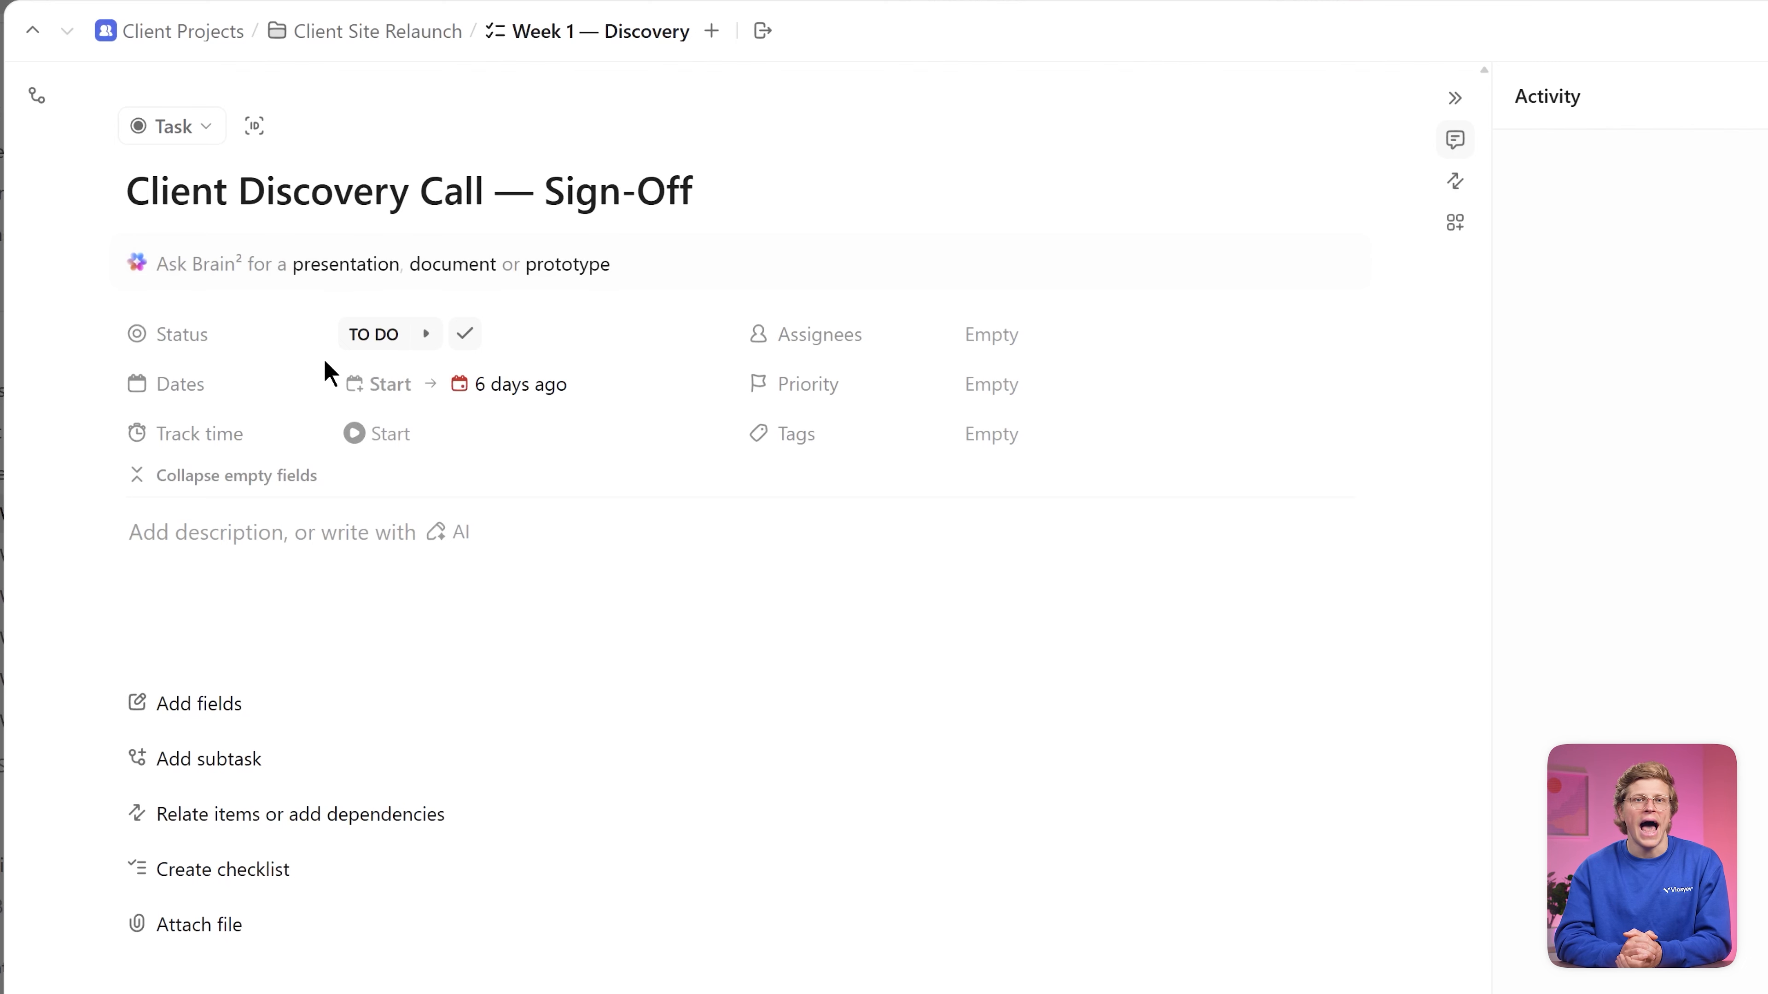
Step: Add a subtask named "Send call summary" to the Client Discovery Call — Sign-Off task
click(286, 766)
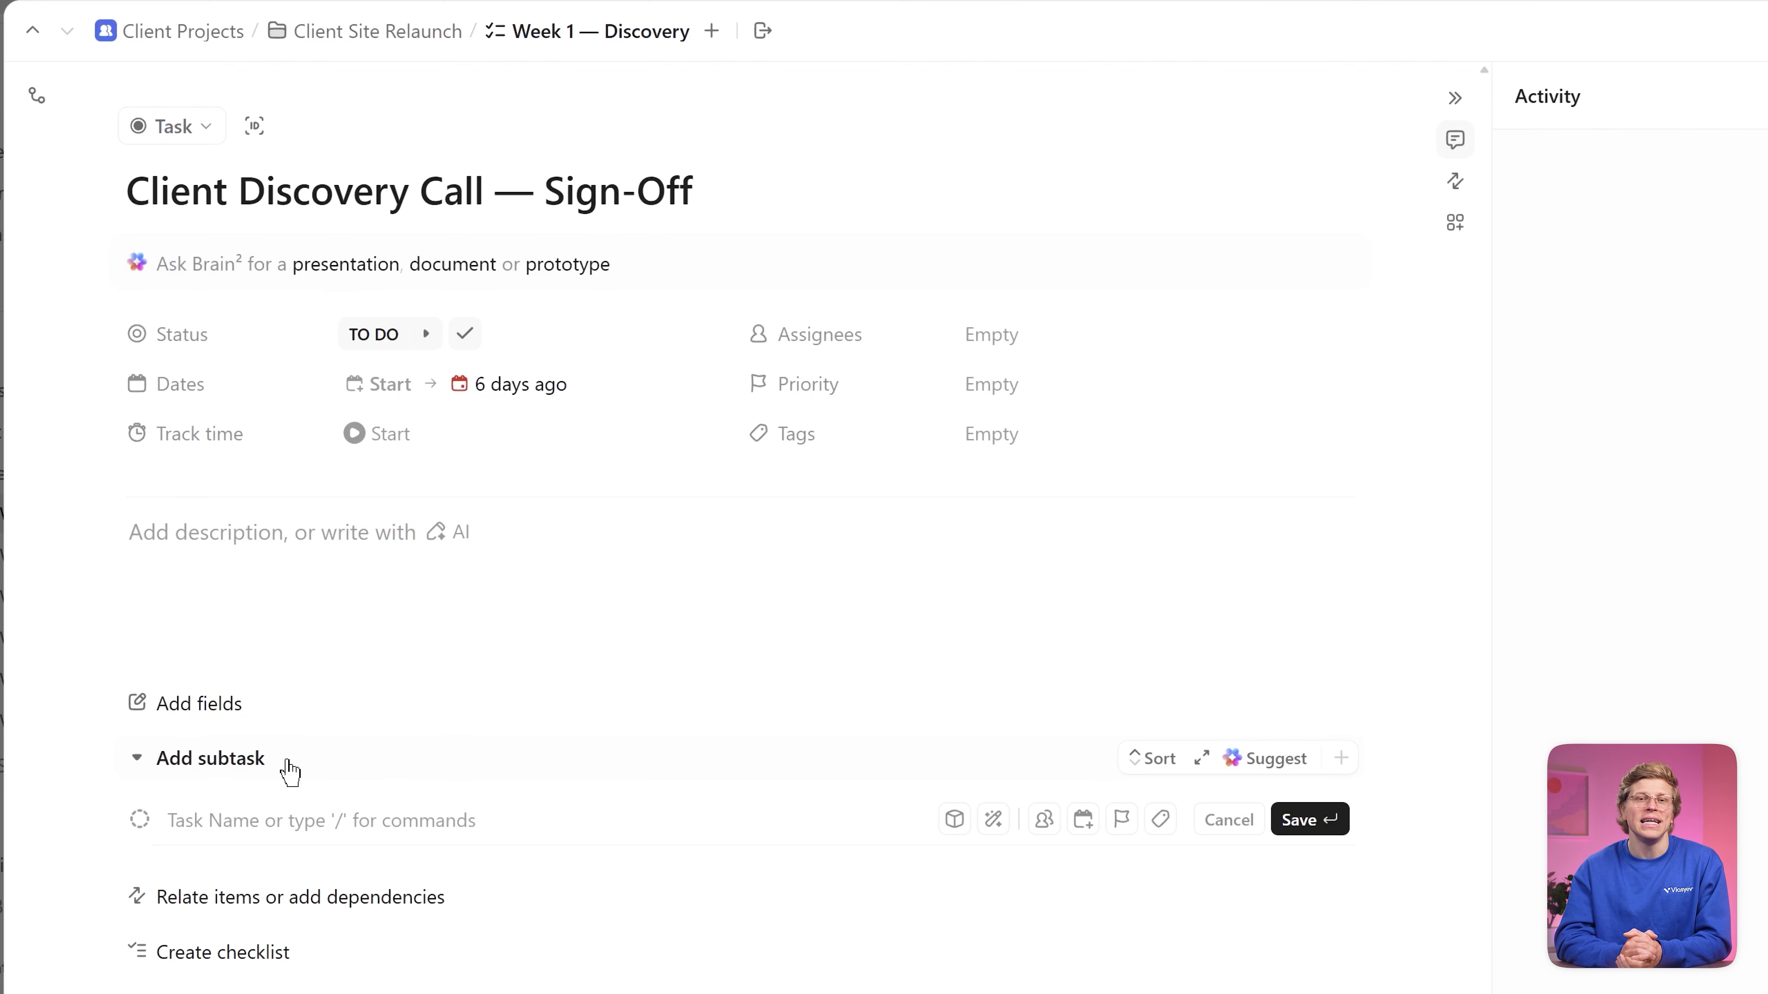
text(Send call summary)
key(Return)
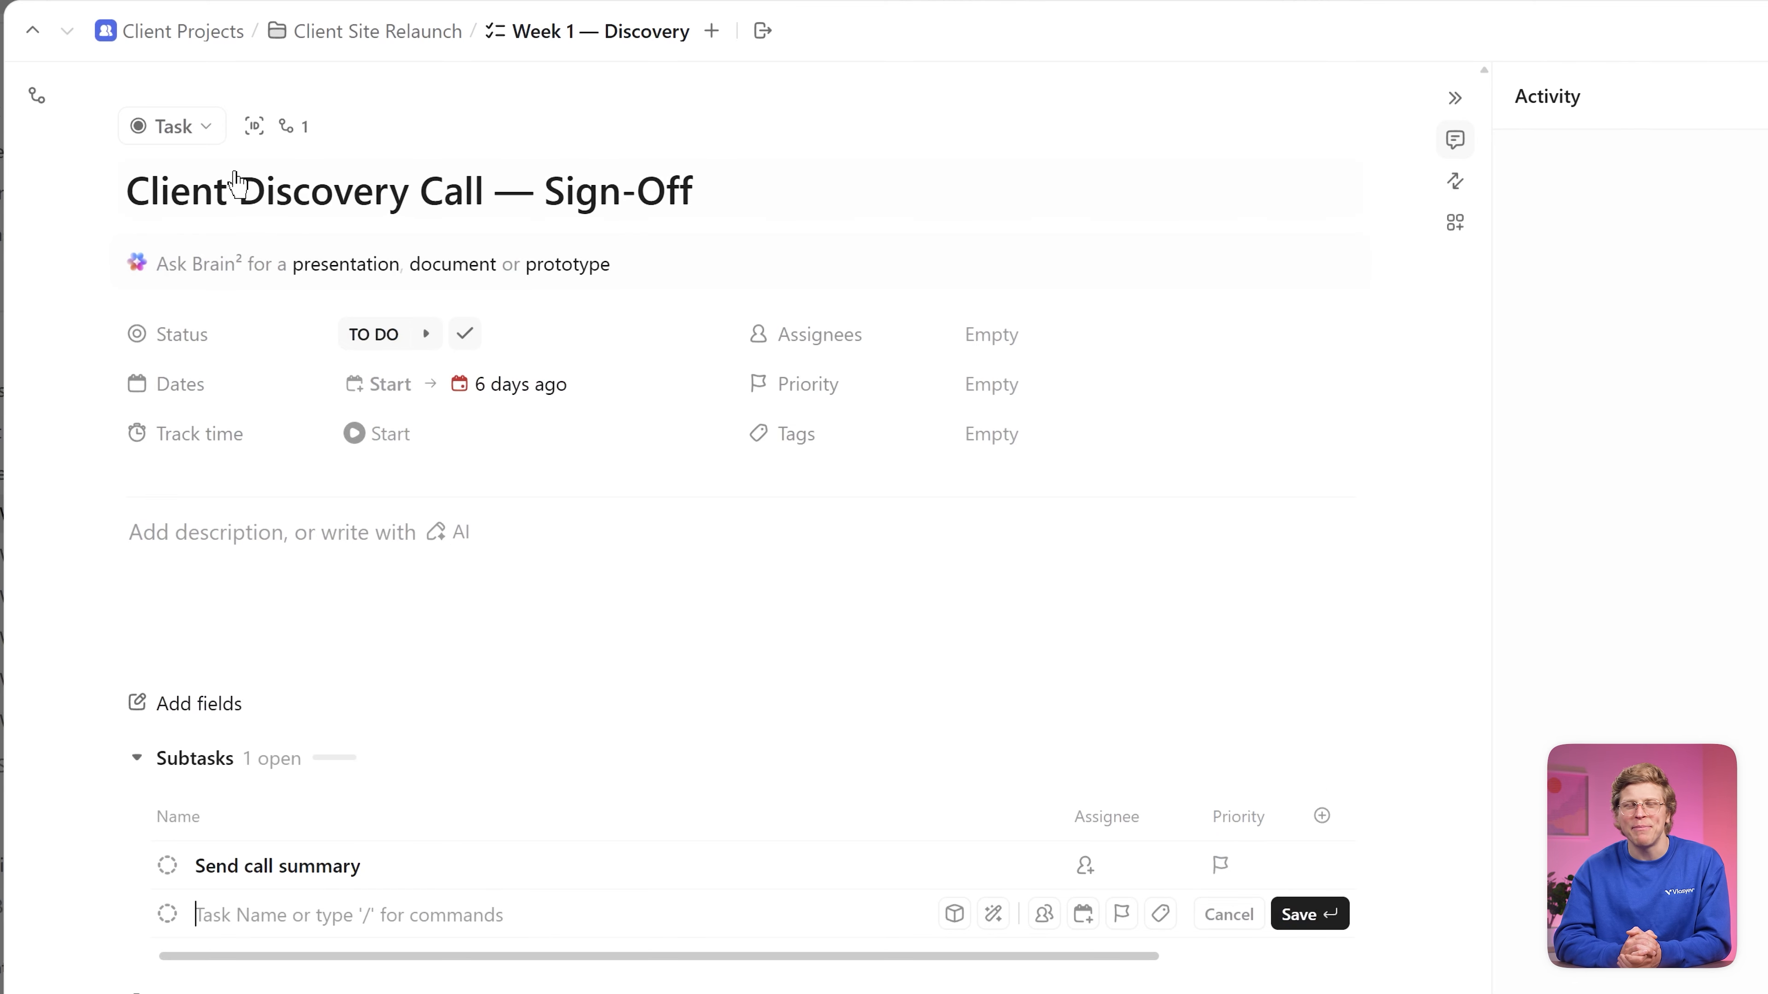
Step: Set the opened sign-off task's type to Milestone and close its details
click(208, 128)
click(272, 363)
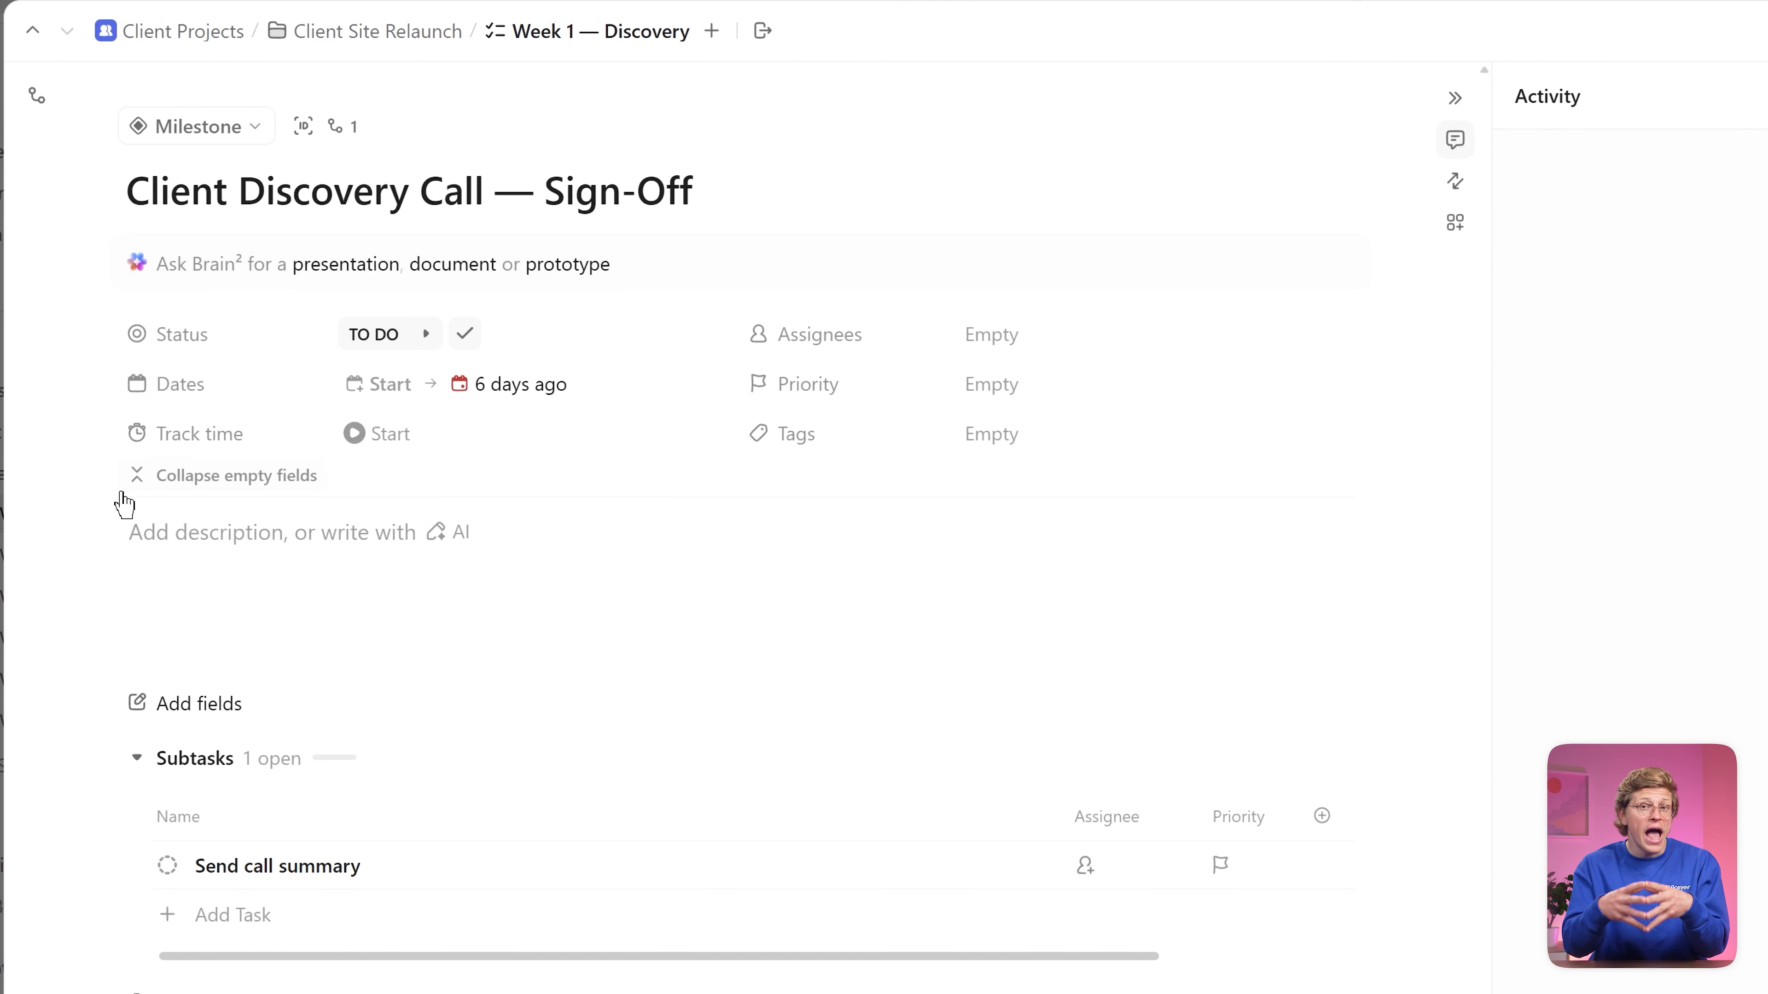
key(Escape)
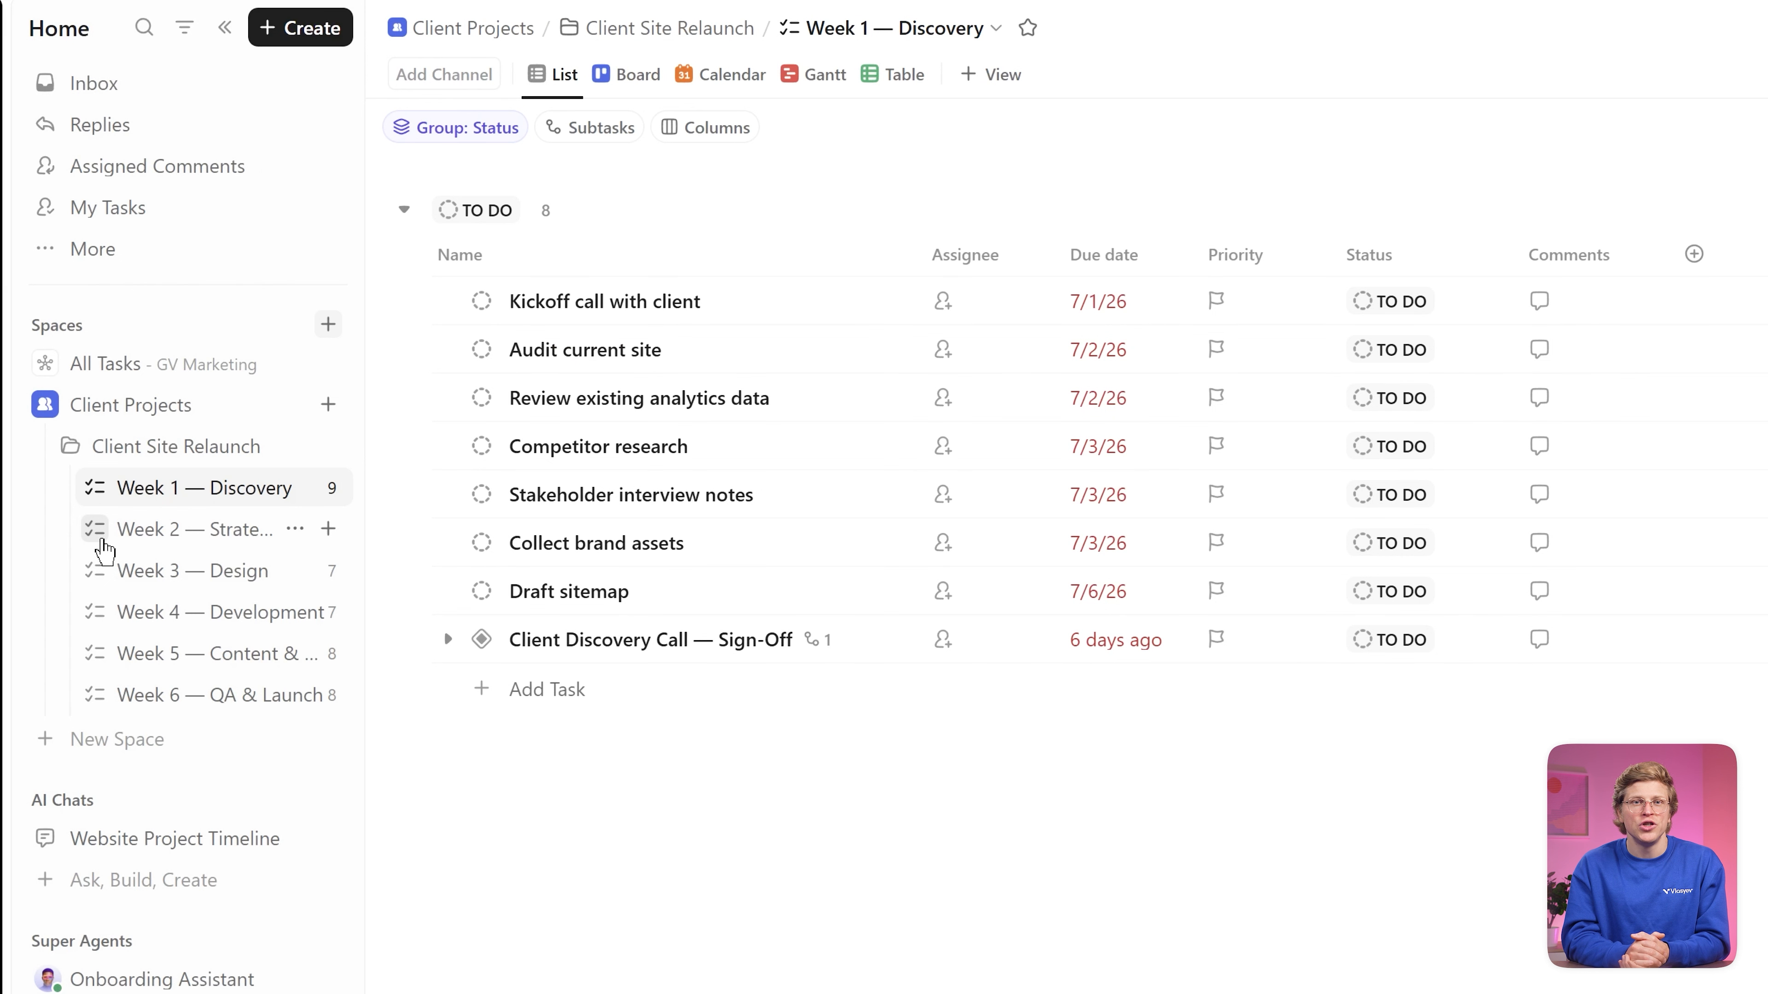
Step: Check the available task type options for the Client Discovery Call — Sign-Off item in the Week 1 list
right_click(547, 652)
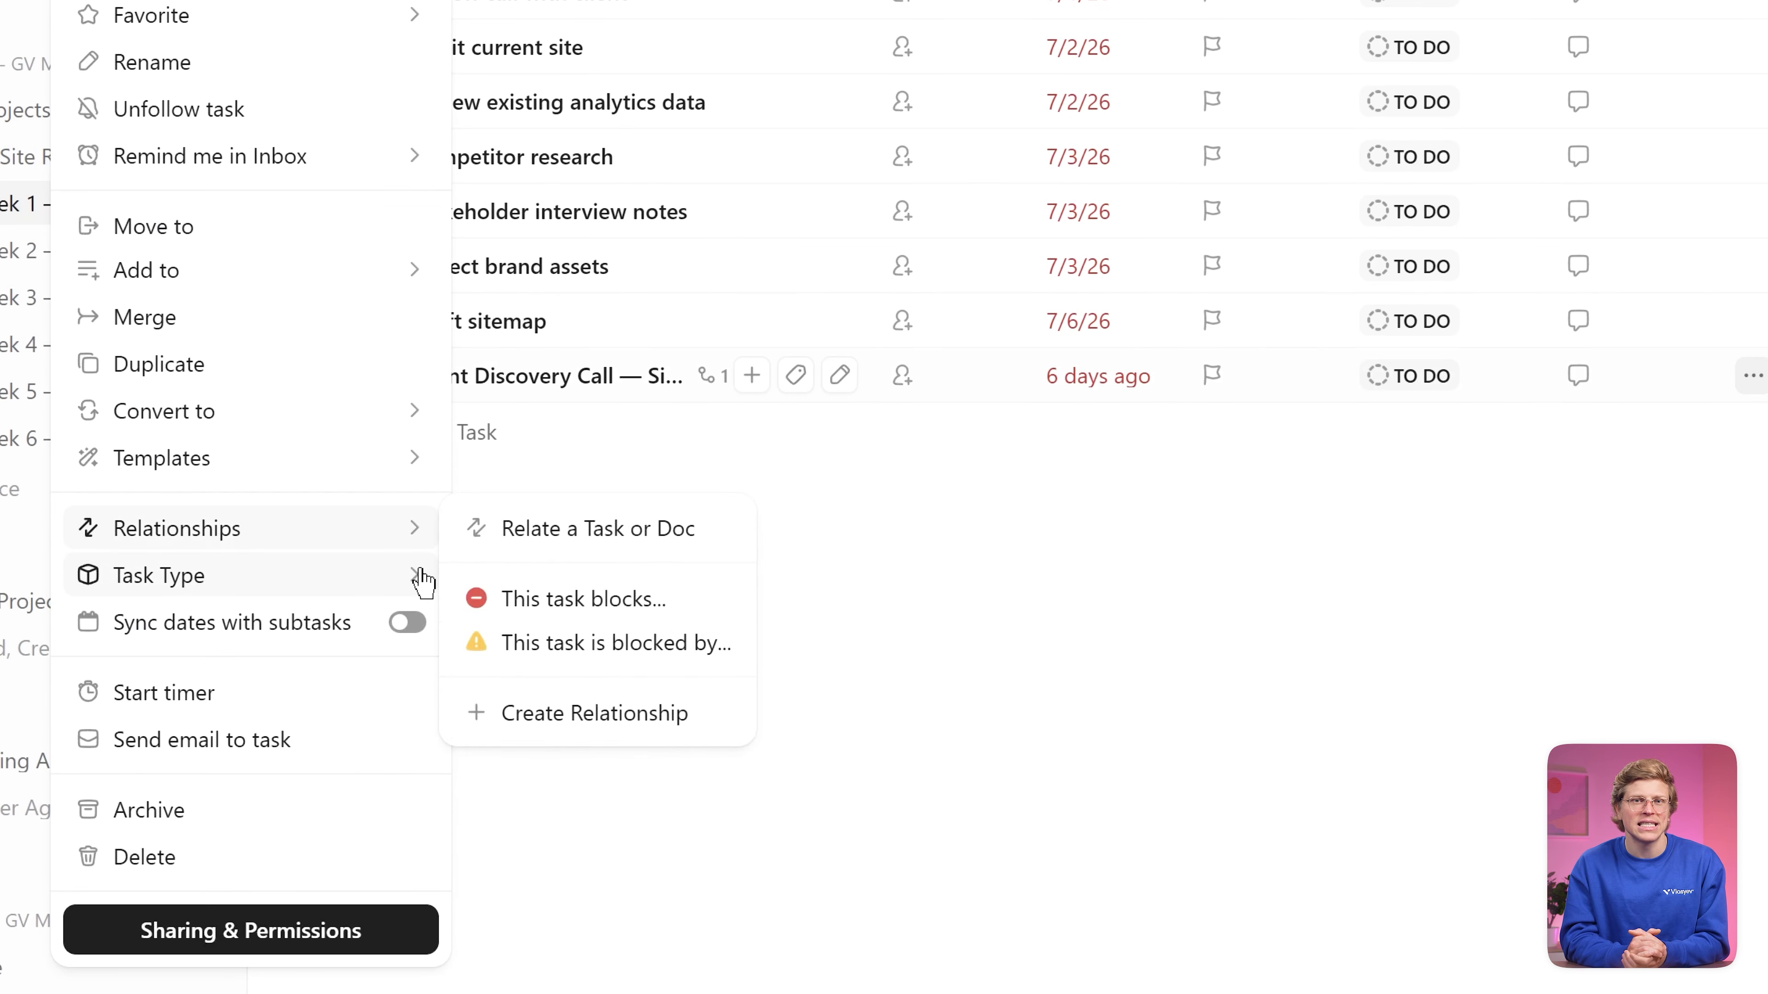
mouse_move(421, 580)
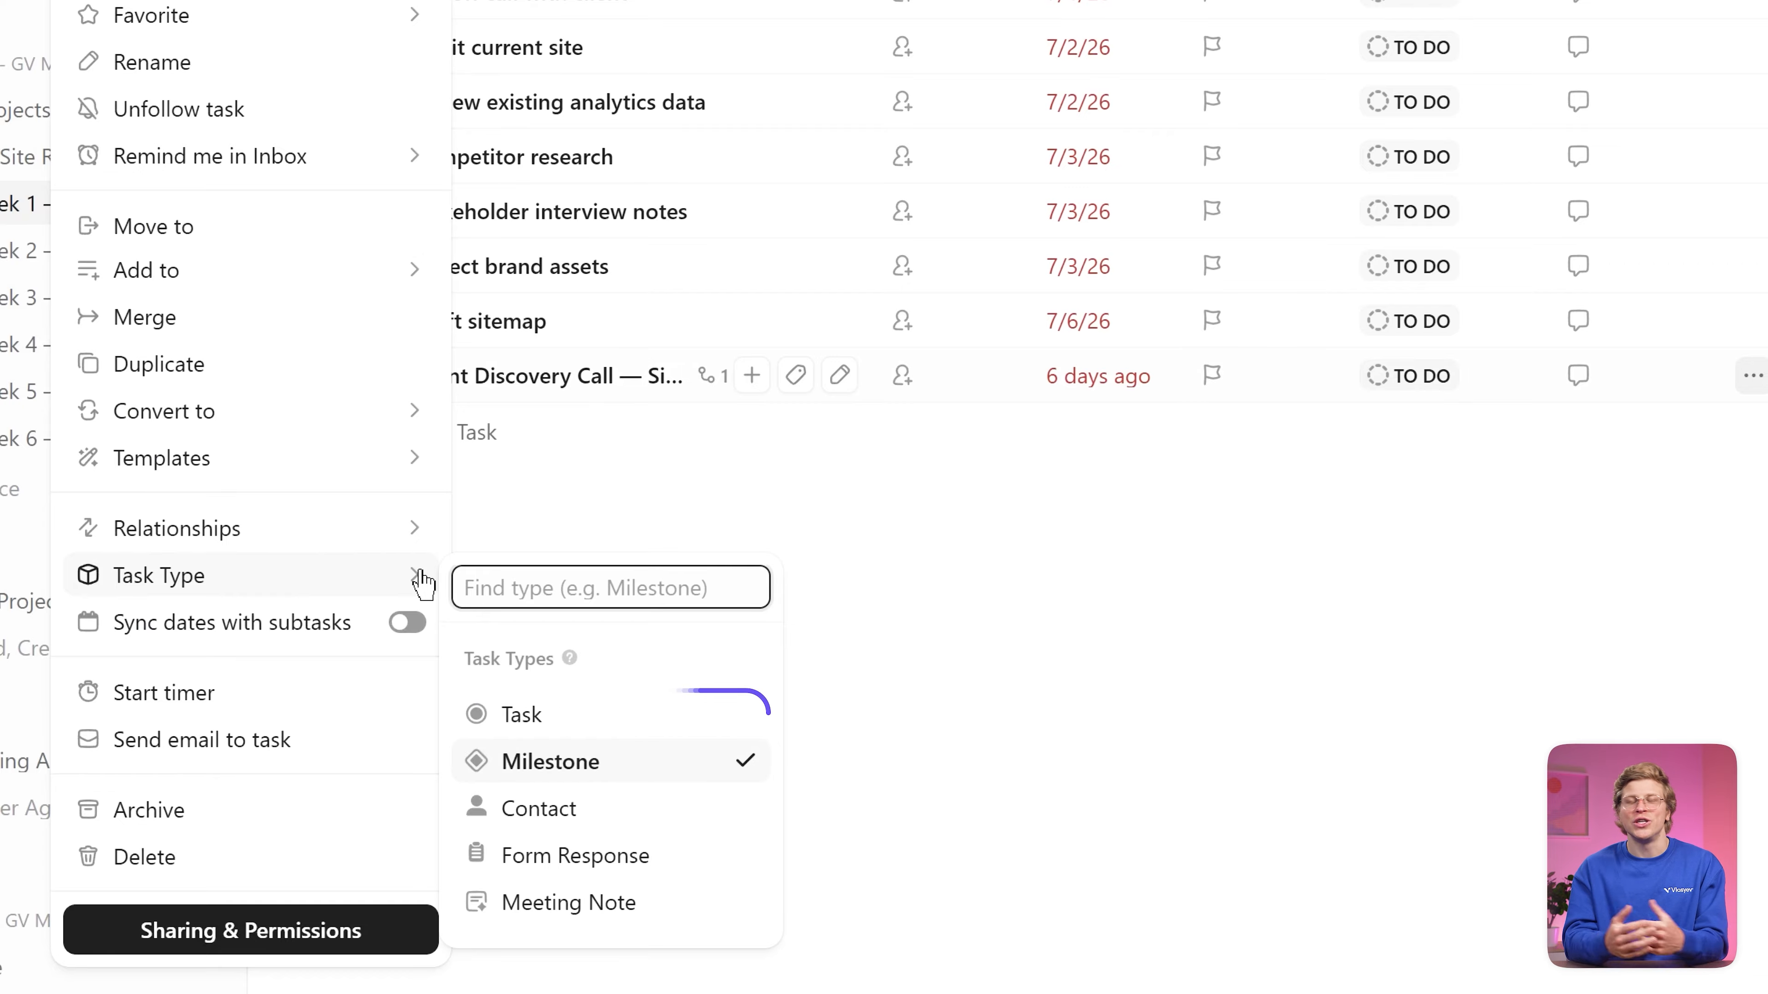
click(556, 521)
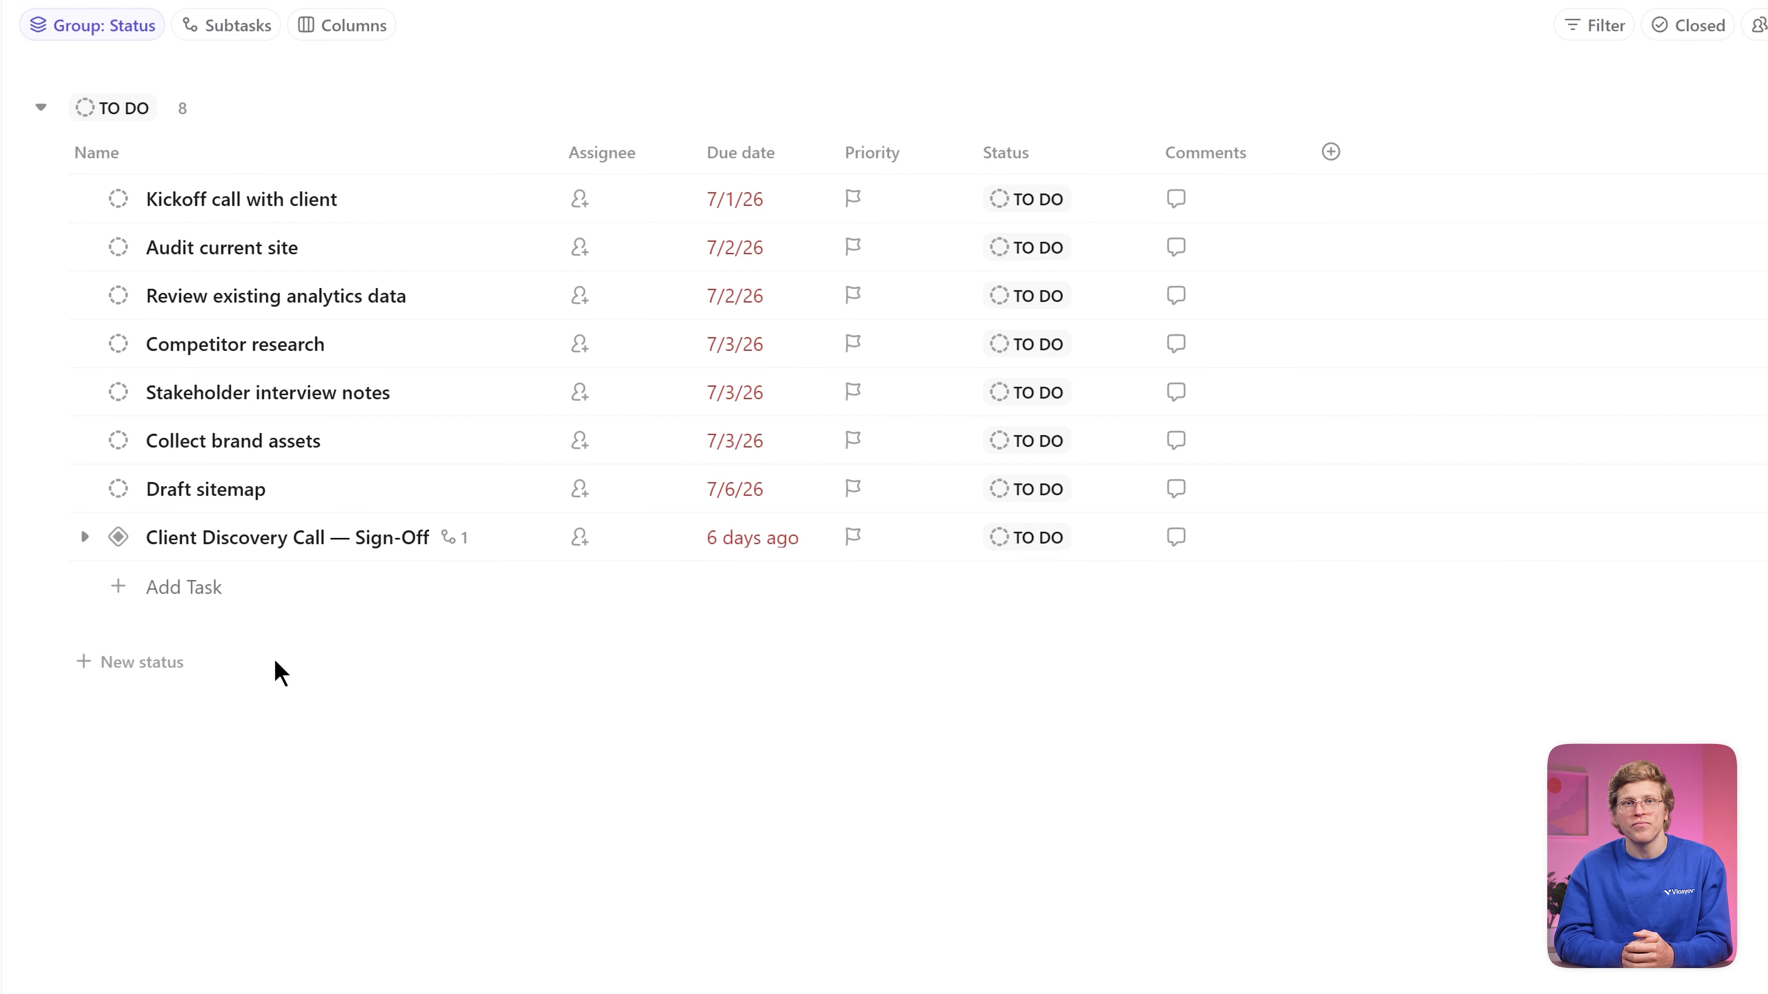
Step: Try to show an existing task property as an additional column in the Week 1 — Discovery list
click(1337, 155)
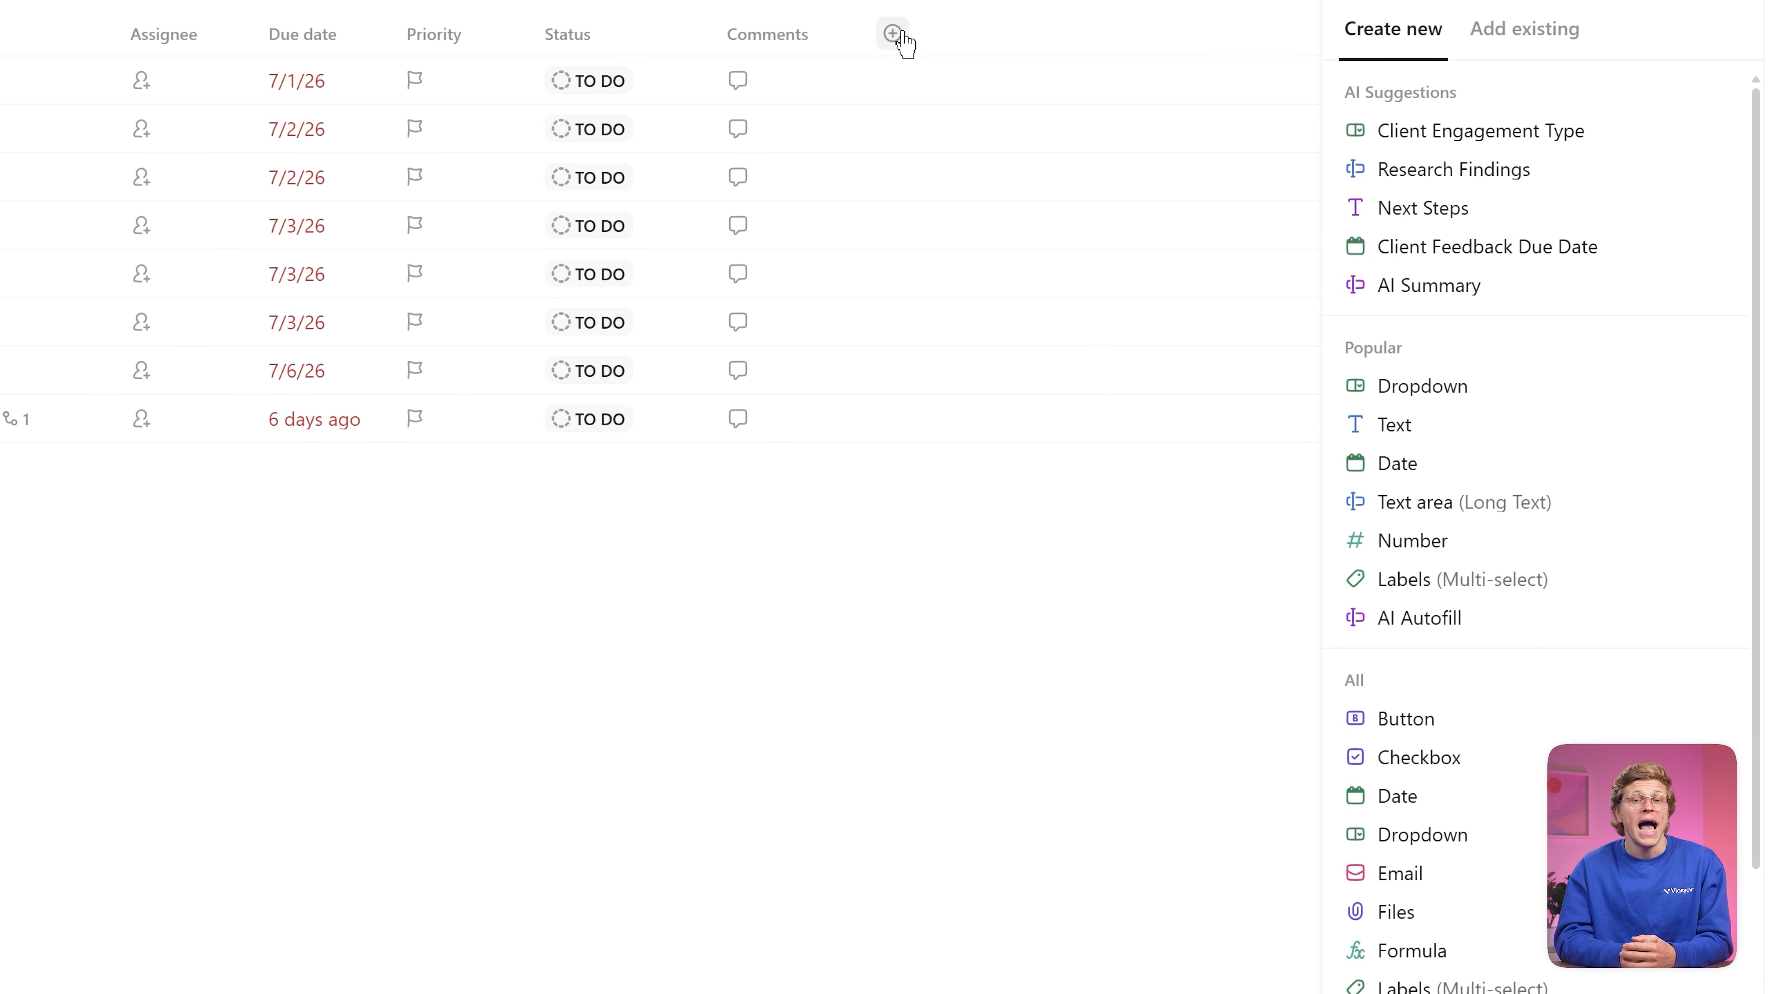
click(1517, 25)
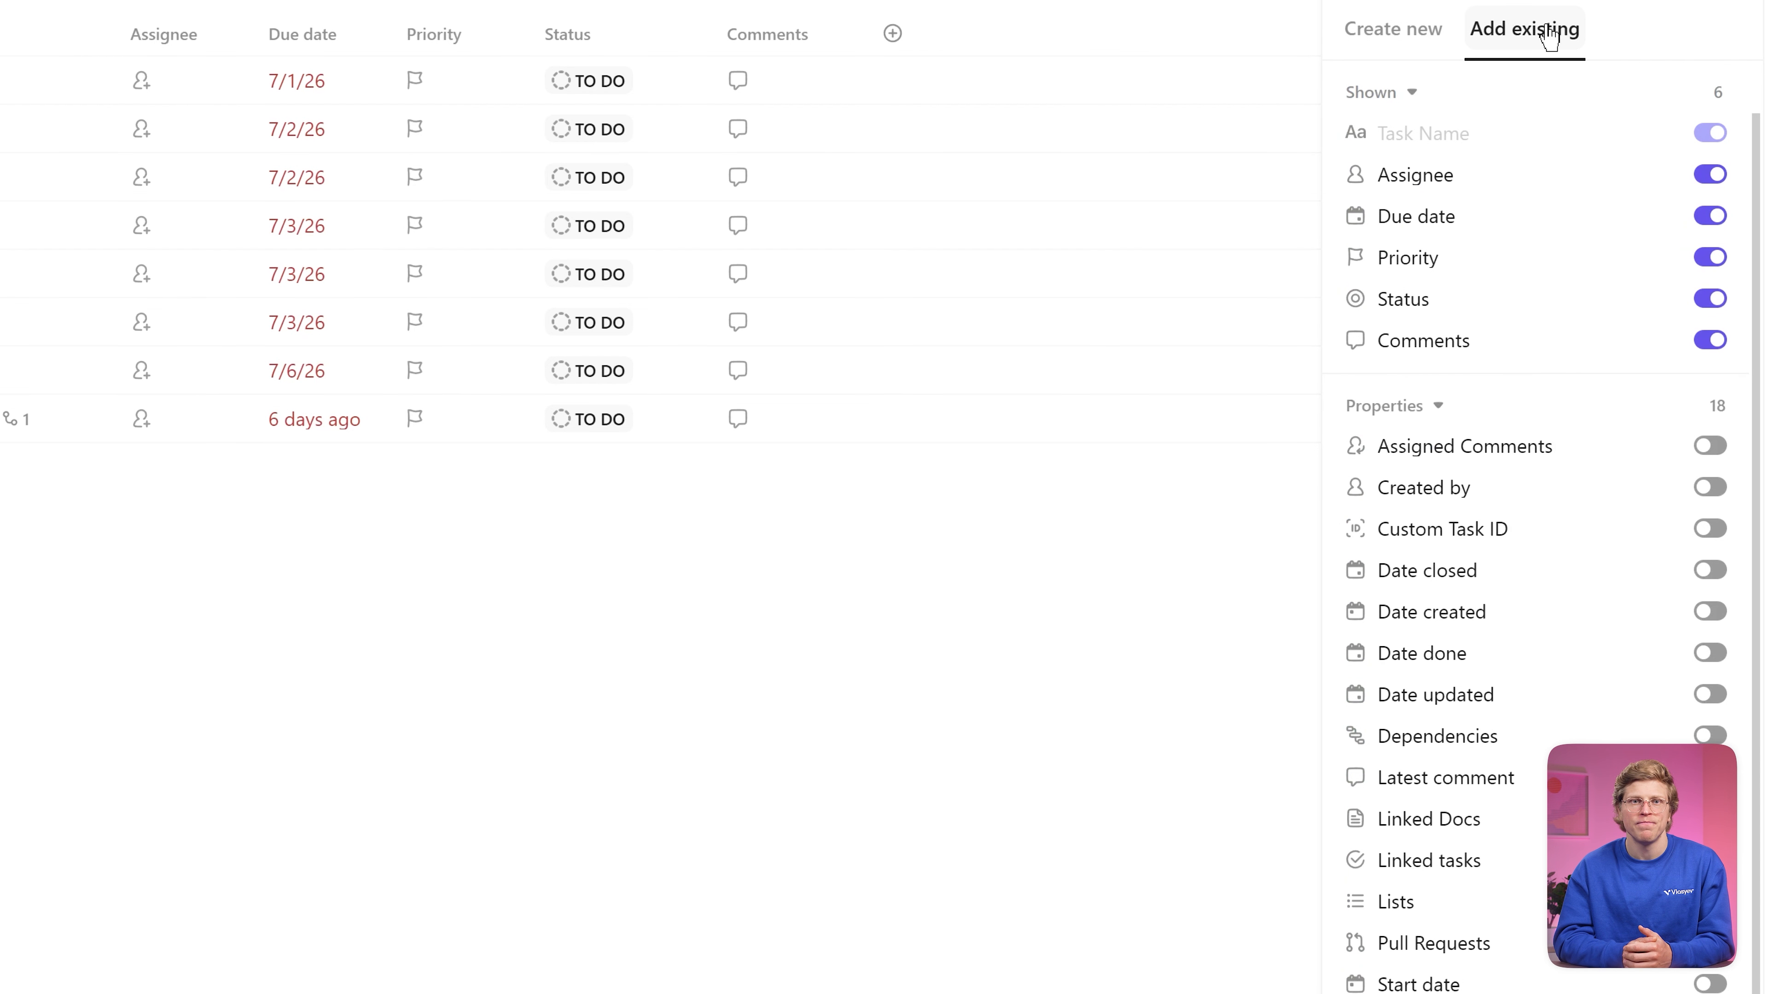
scroll(1736, 491, down, 3)
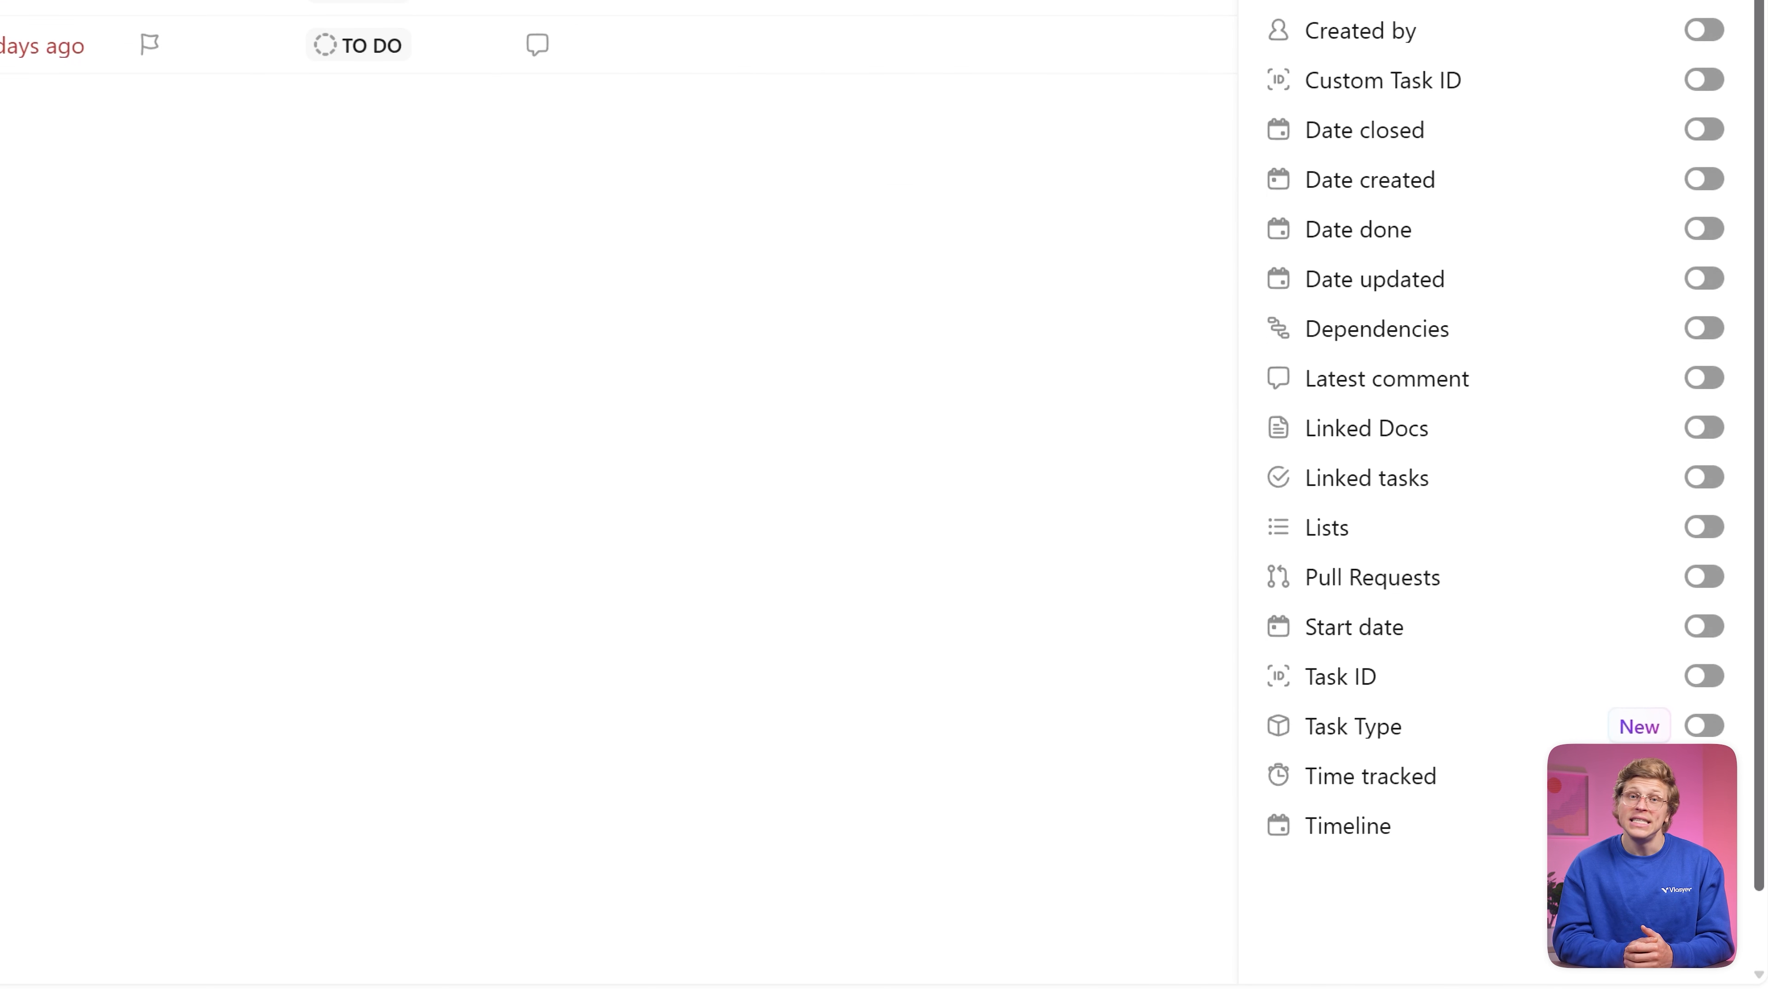
click(1719, 688)
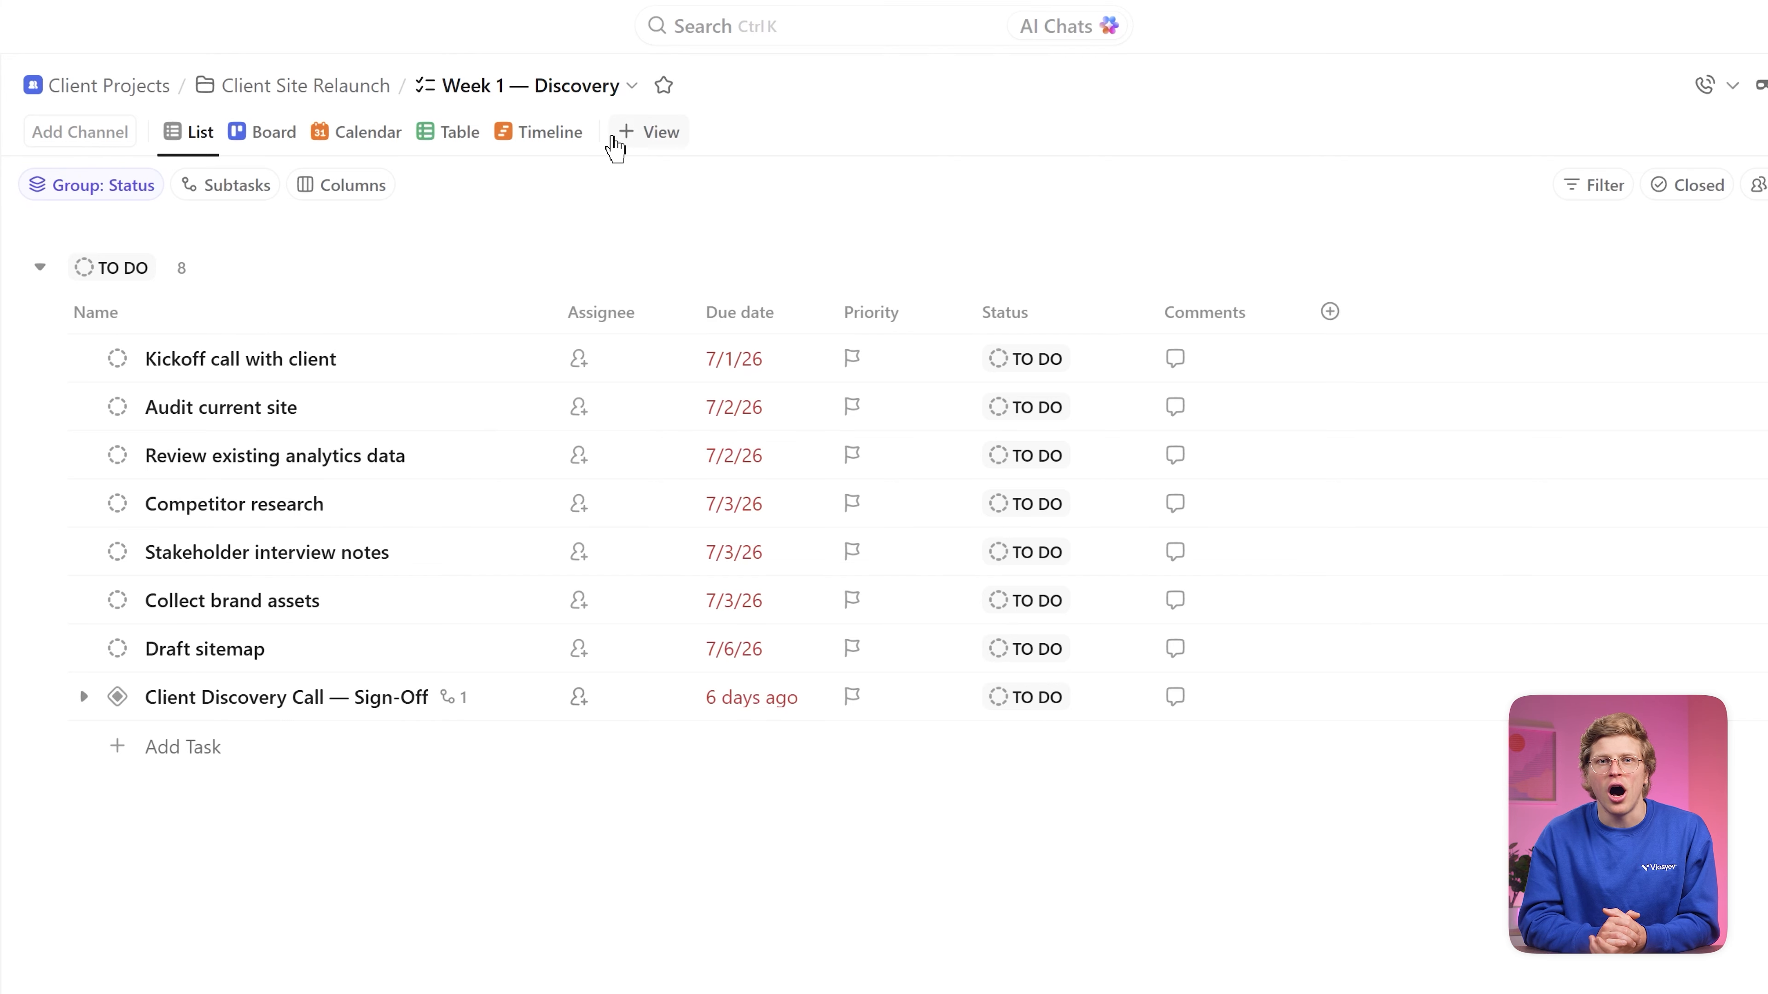
Step: Add a Gantt view to the Week 1 — Discovery list and move the Client Discovery Call — Sign-Off milestone to July 9
click(616, 136)
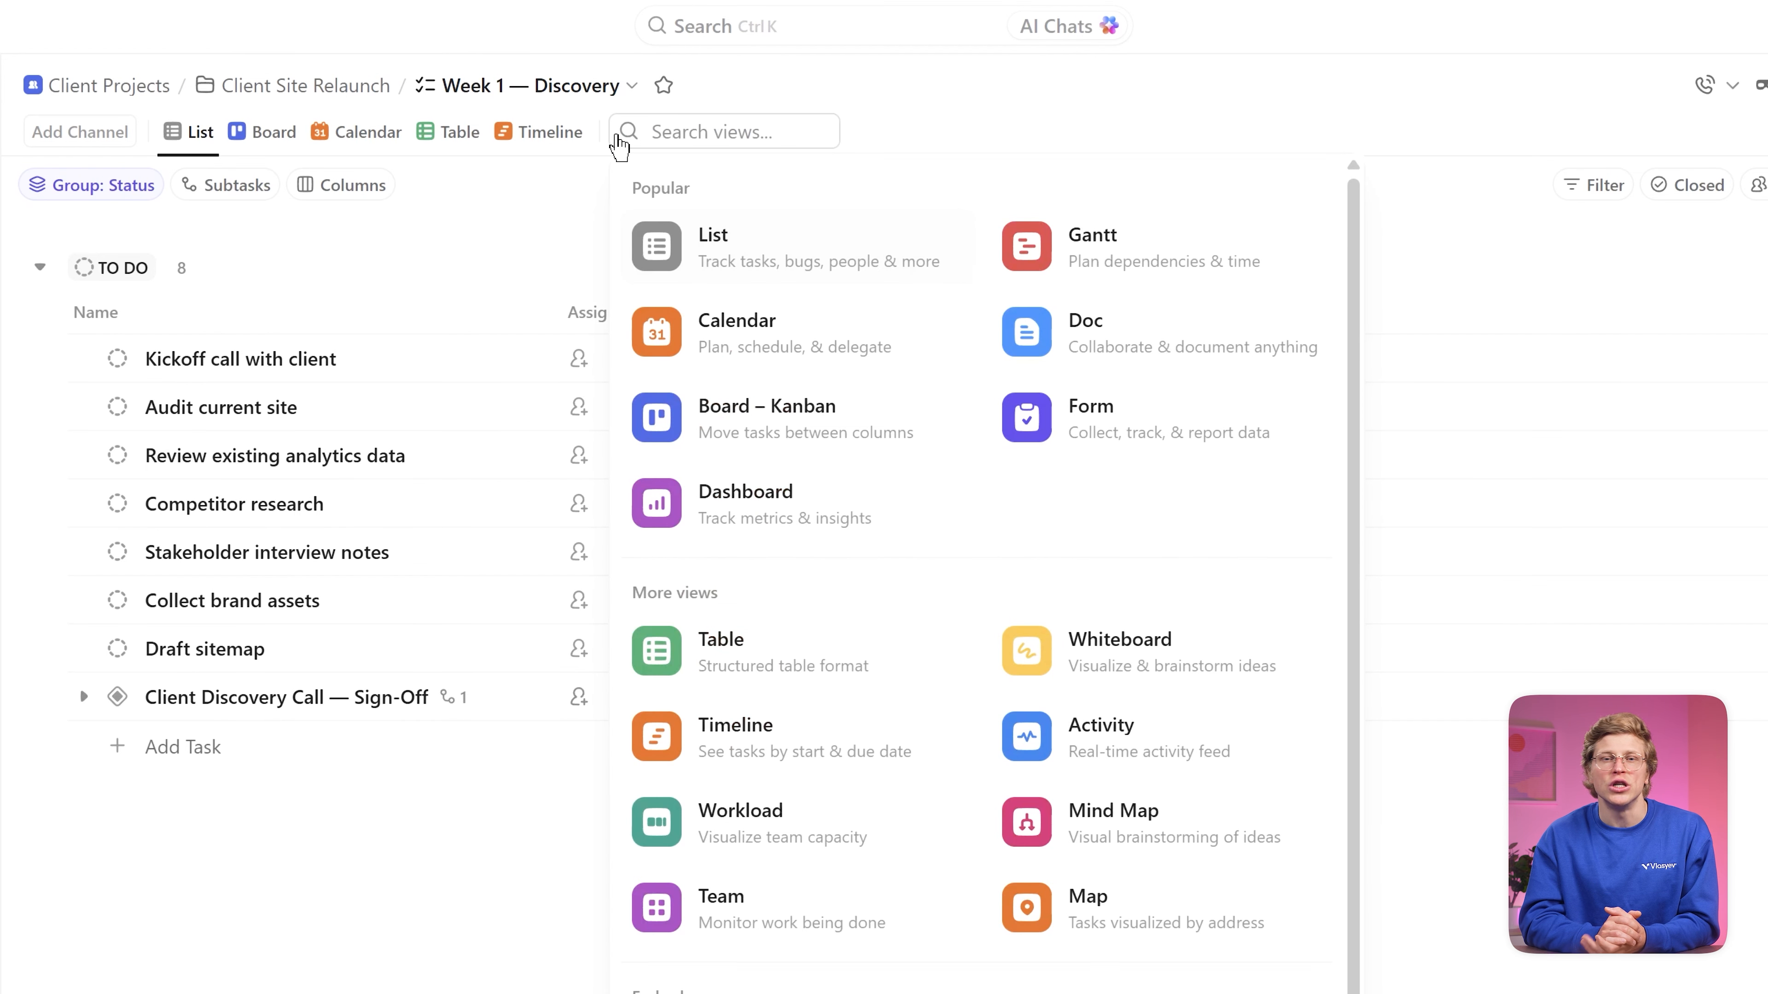
click(1003, 241)
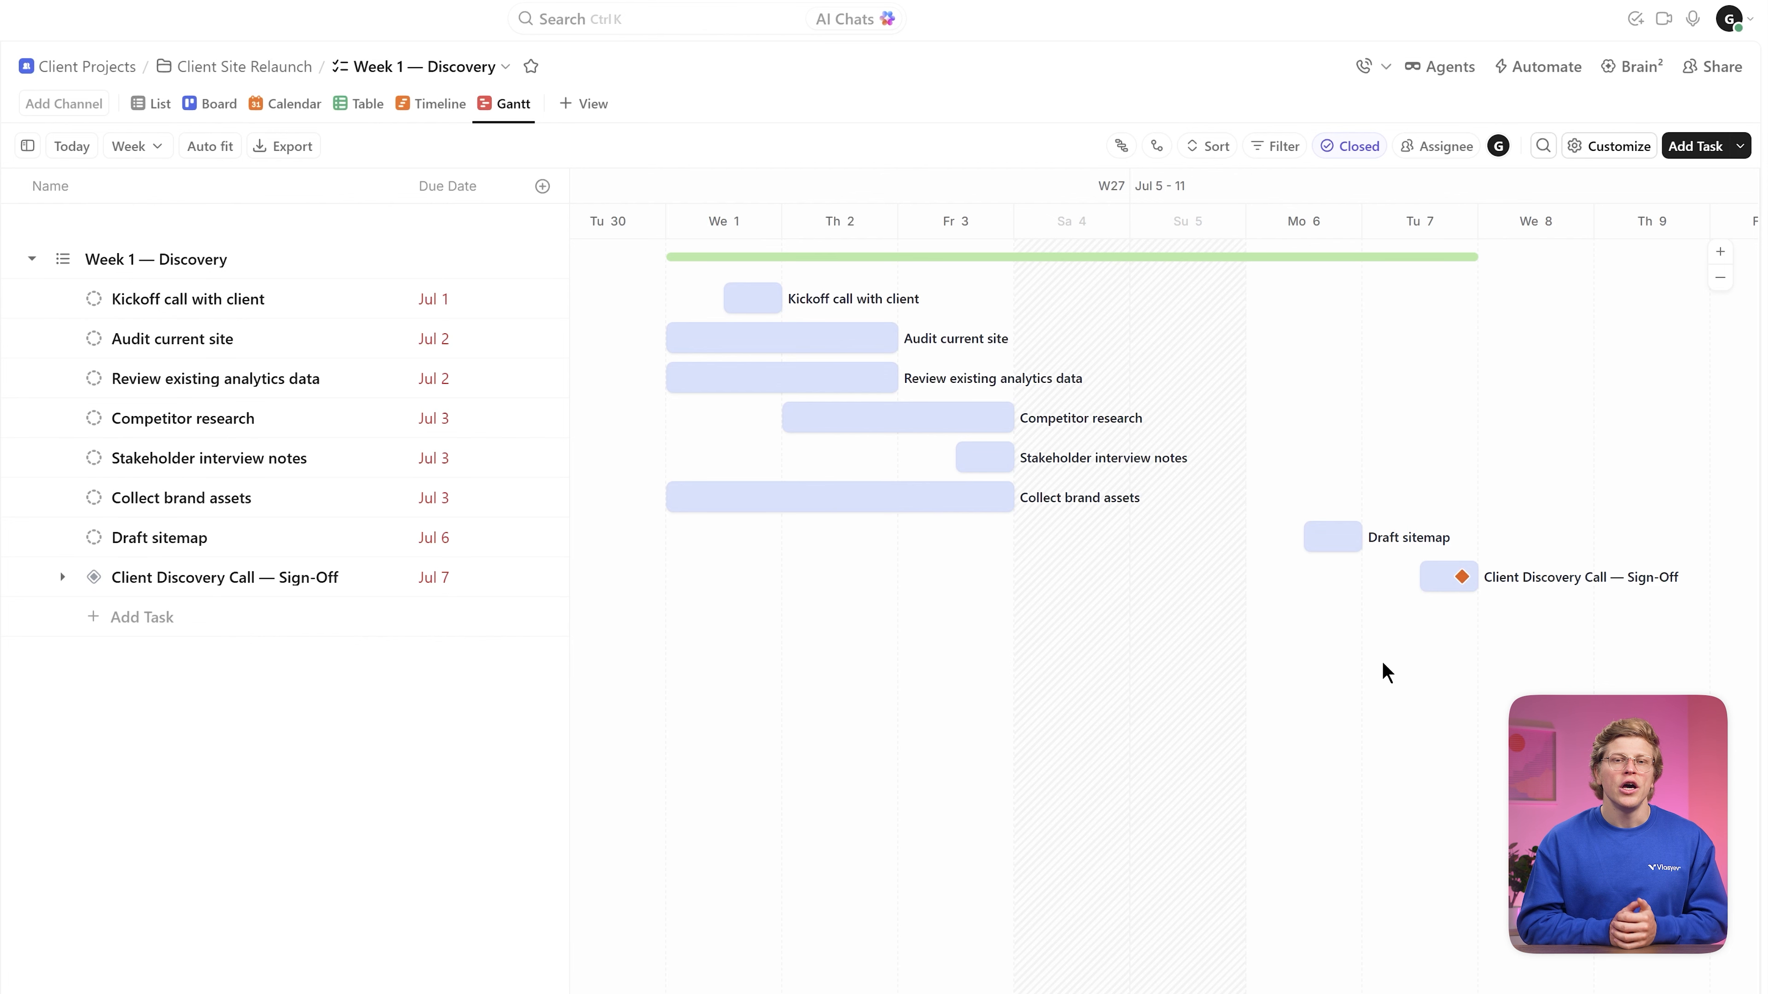
drag(1461, 575, 1646, 569)
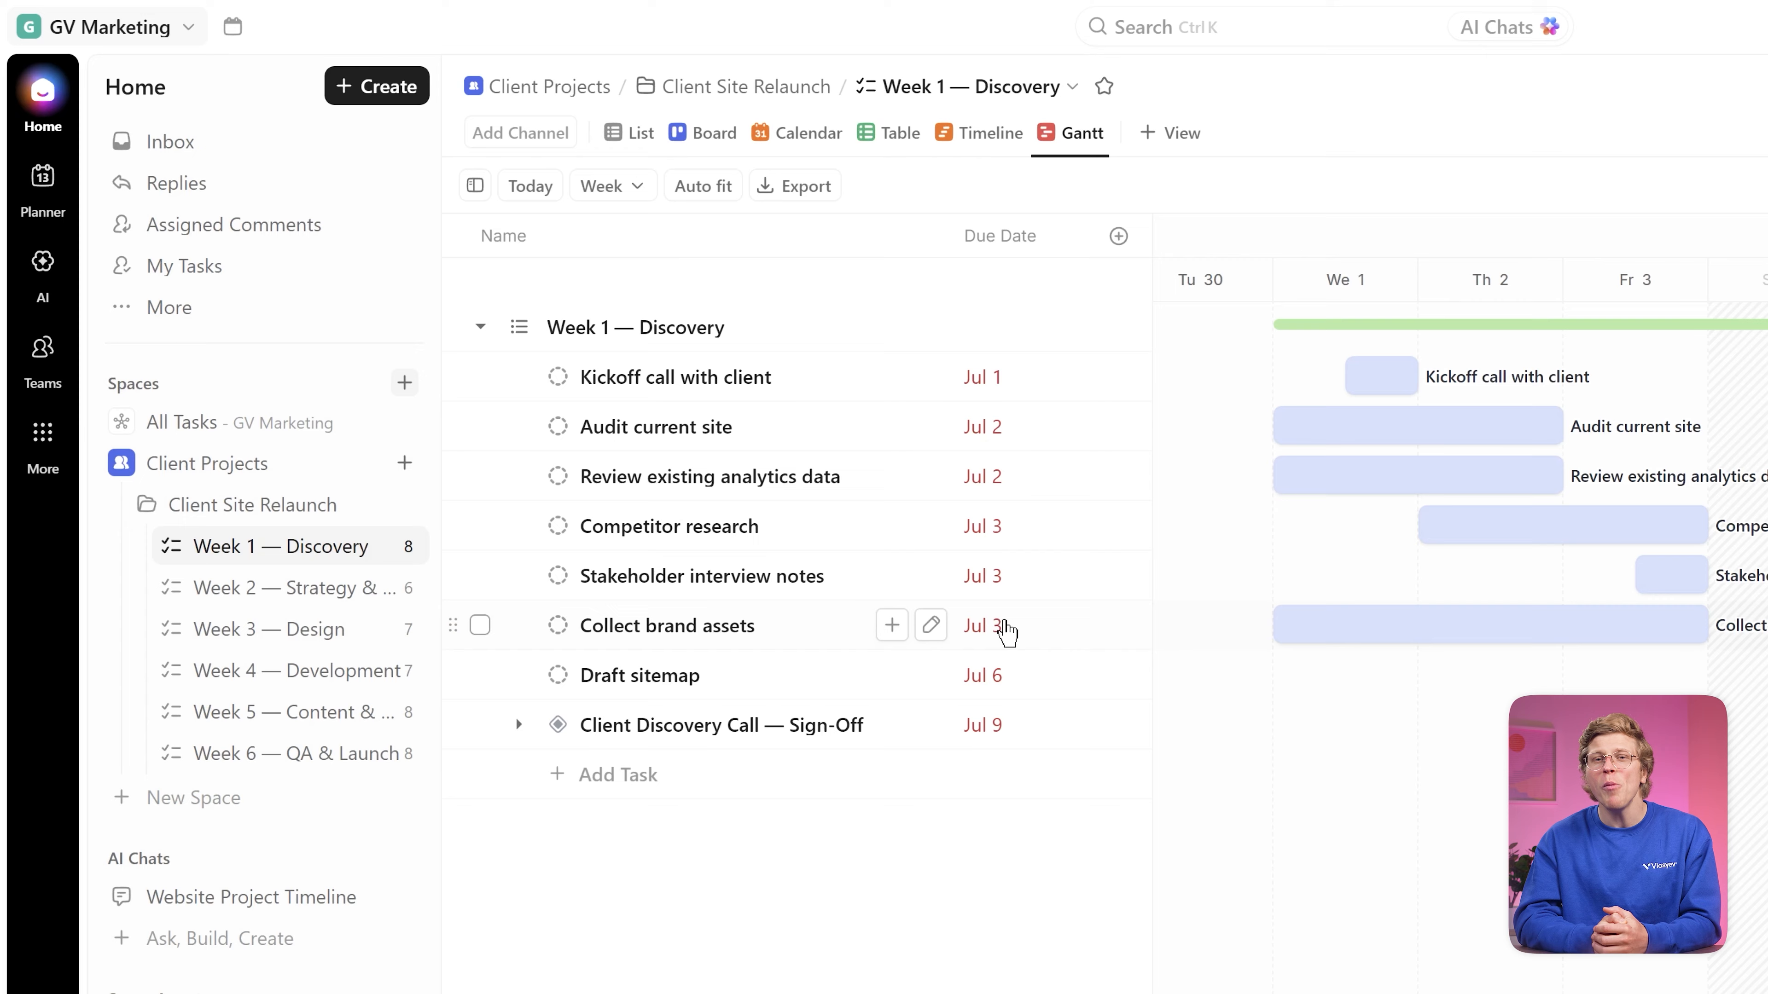
Step: Add a Gantt view to the Client Site Relaunch folder and expand the Week 1 — Discovery tasks in it
click(271, 507)
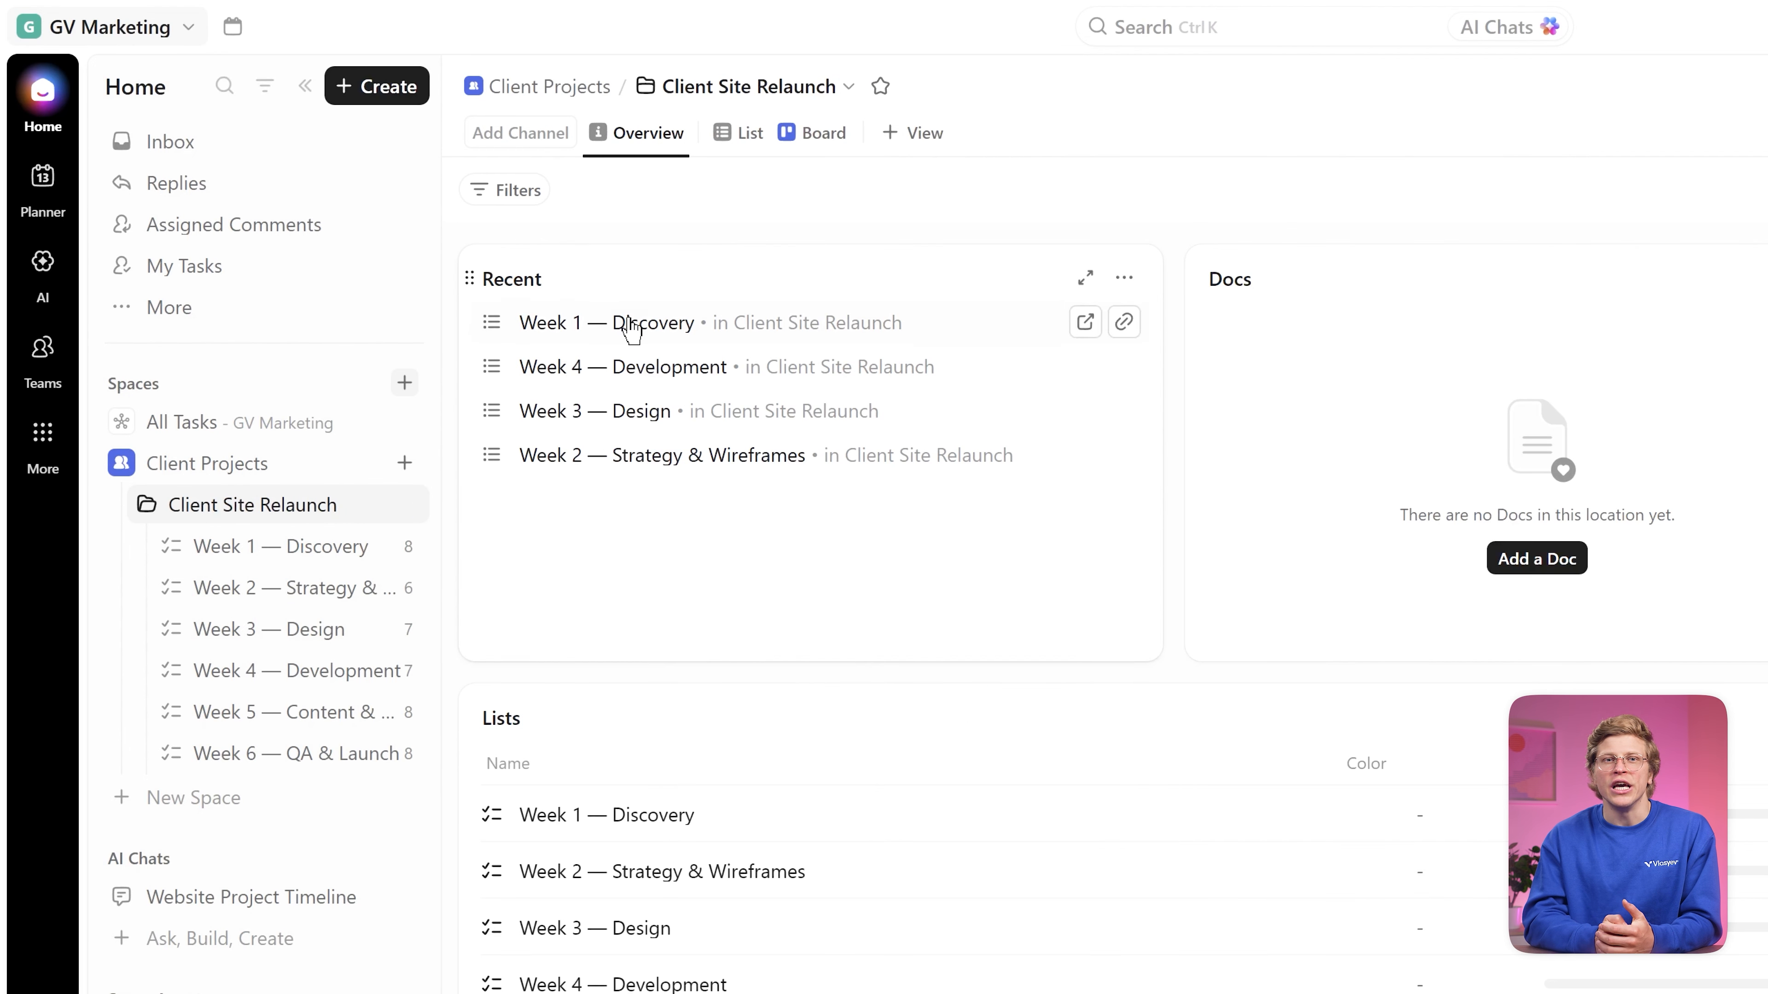
click(894, 134)
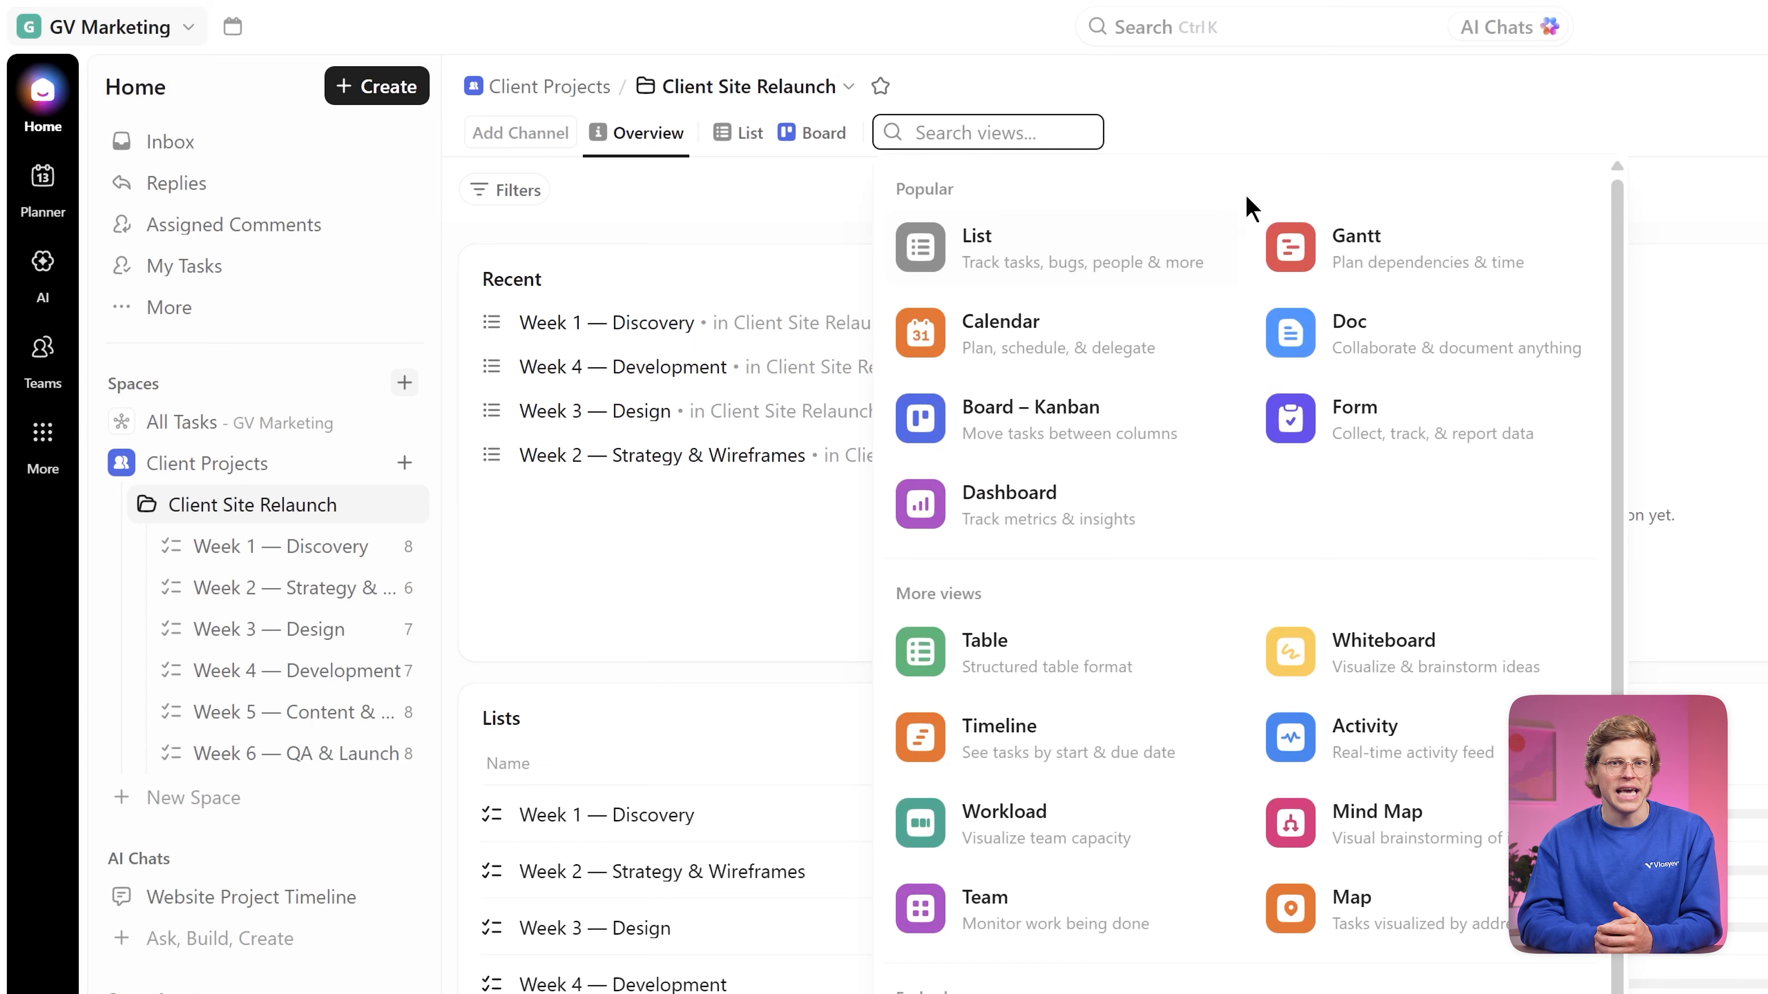
click(1347, 244)
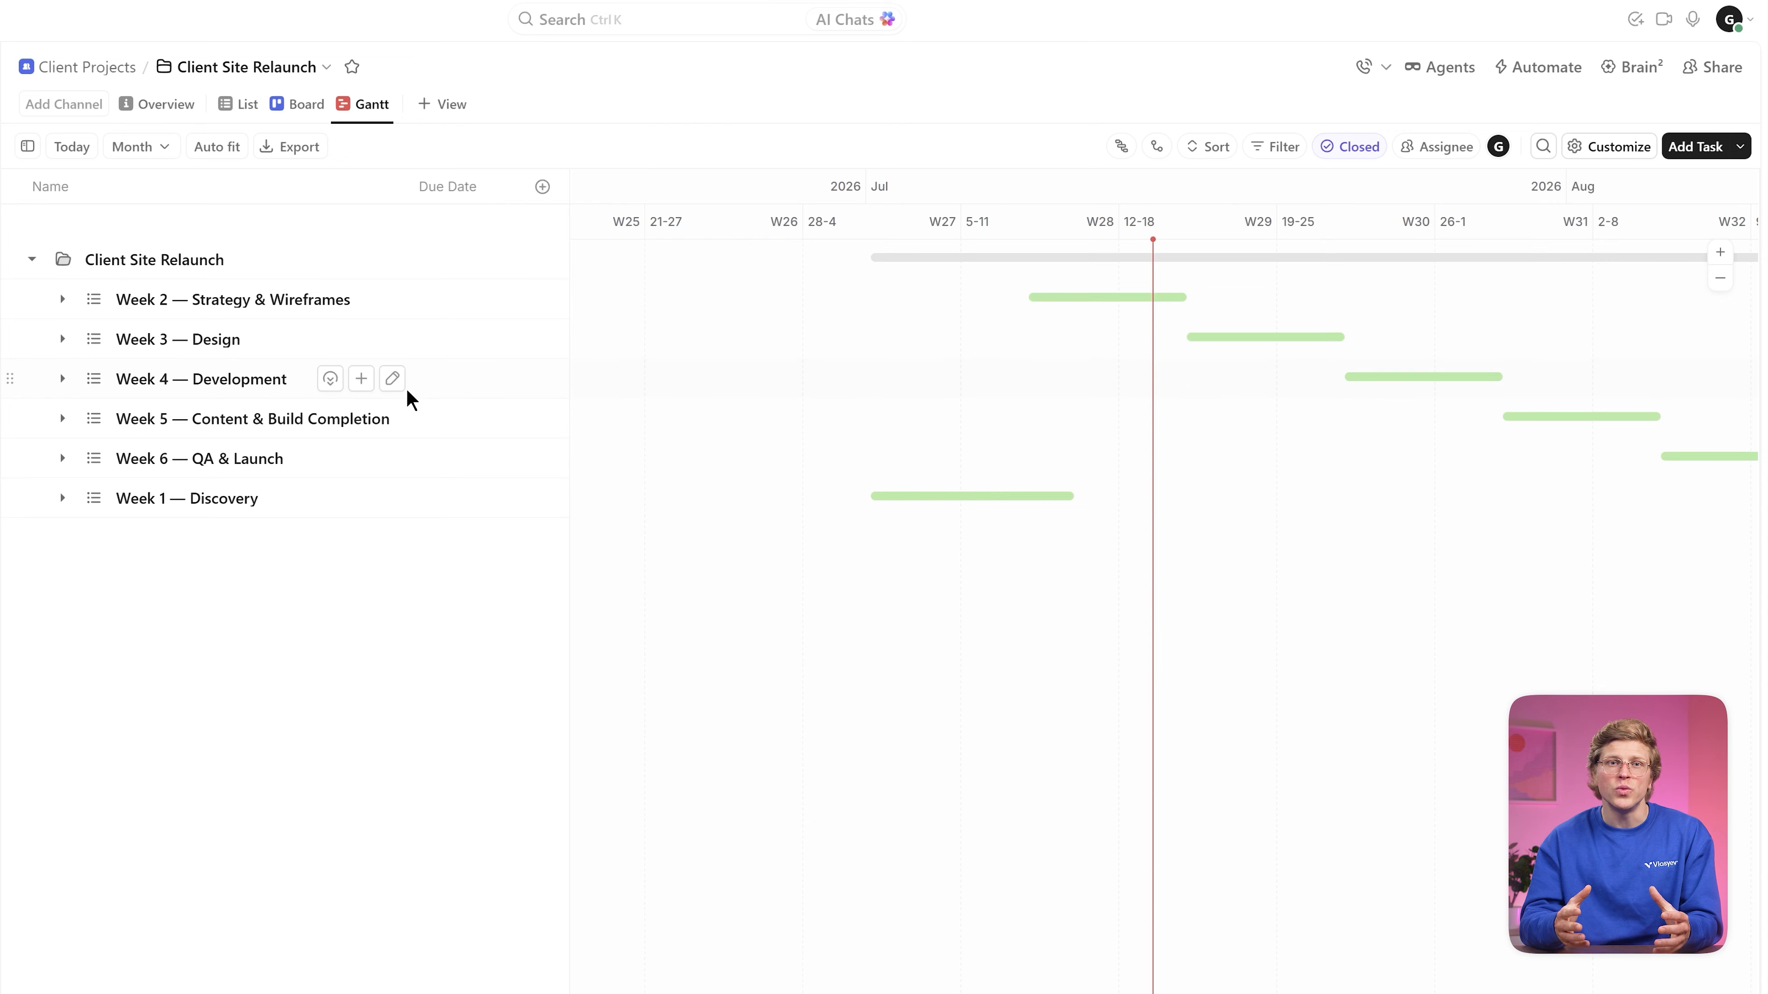
click(62, 498)
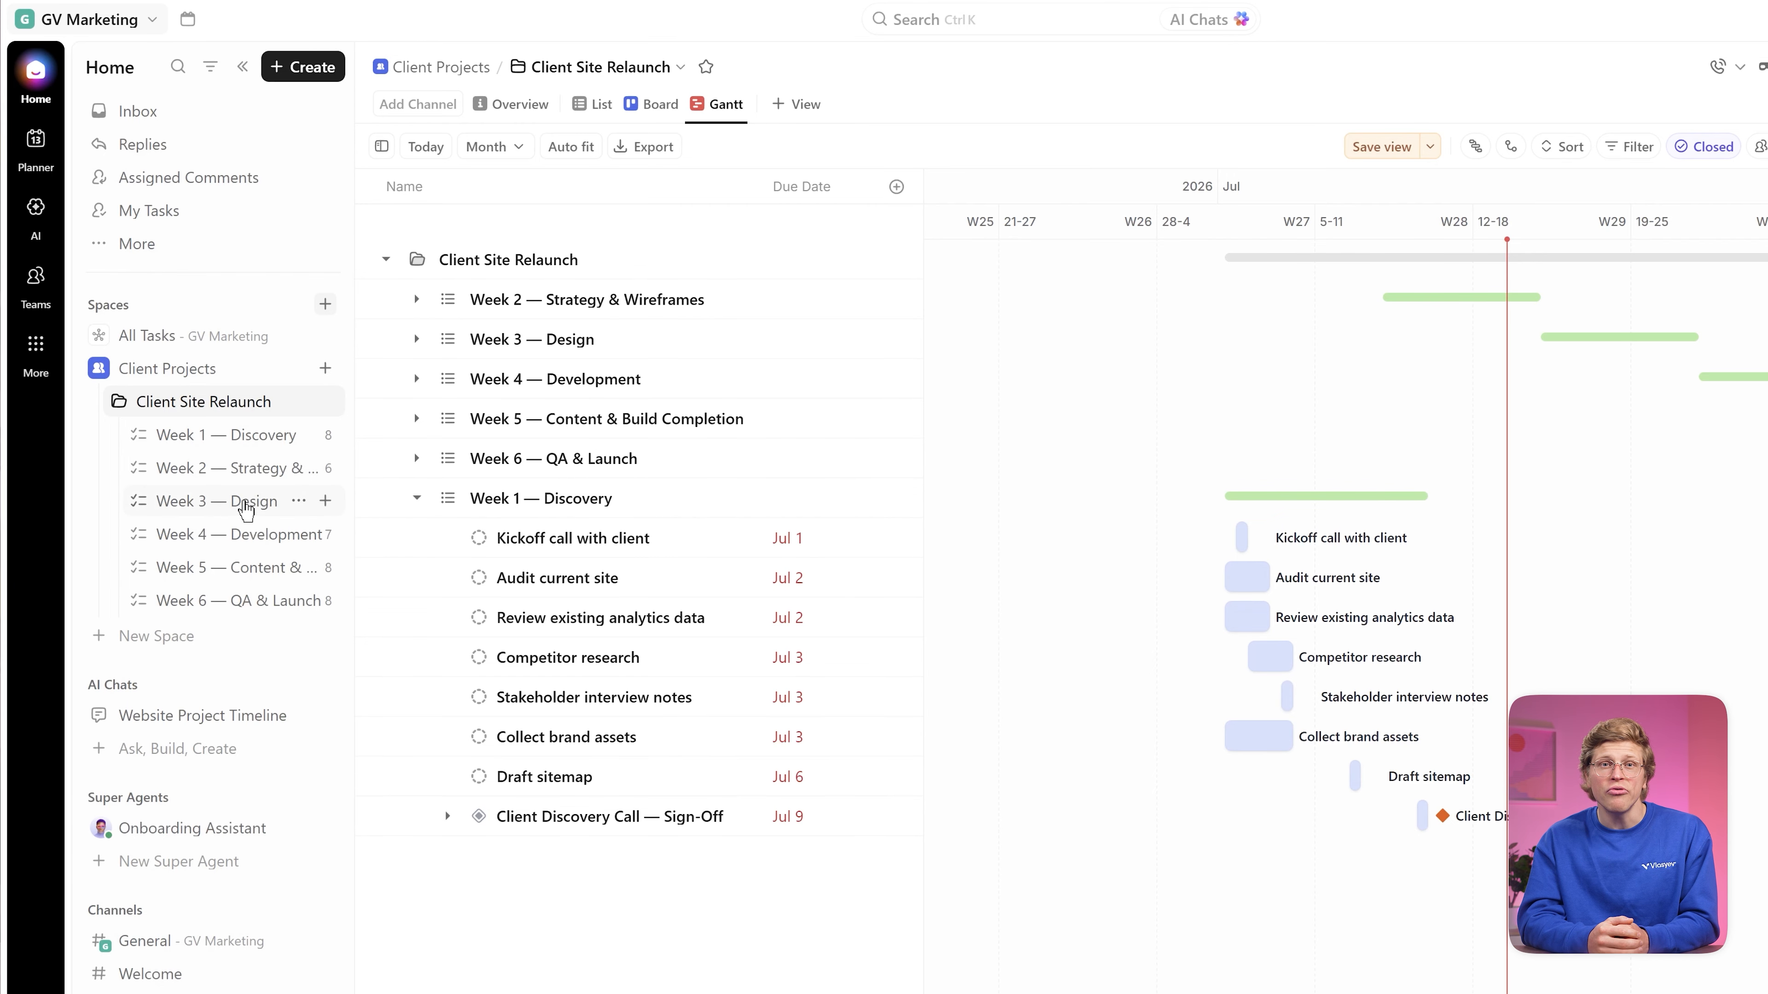
Step: Change the task type of Final Design Approved in the Week 3 — Design list to Milestone
click(244, 501)
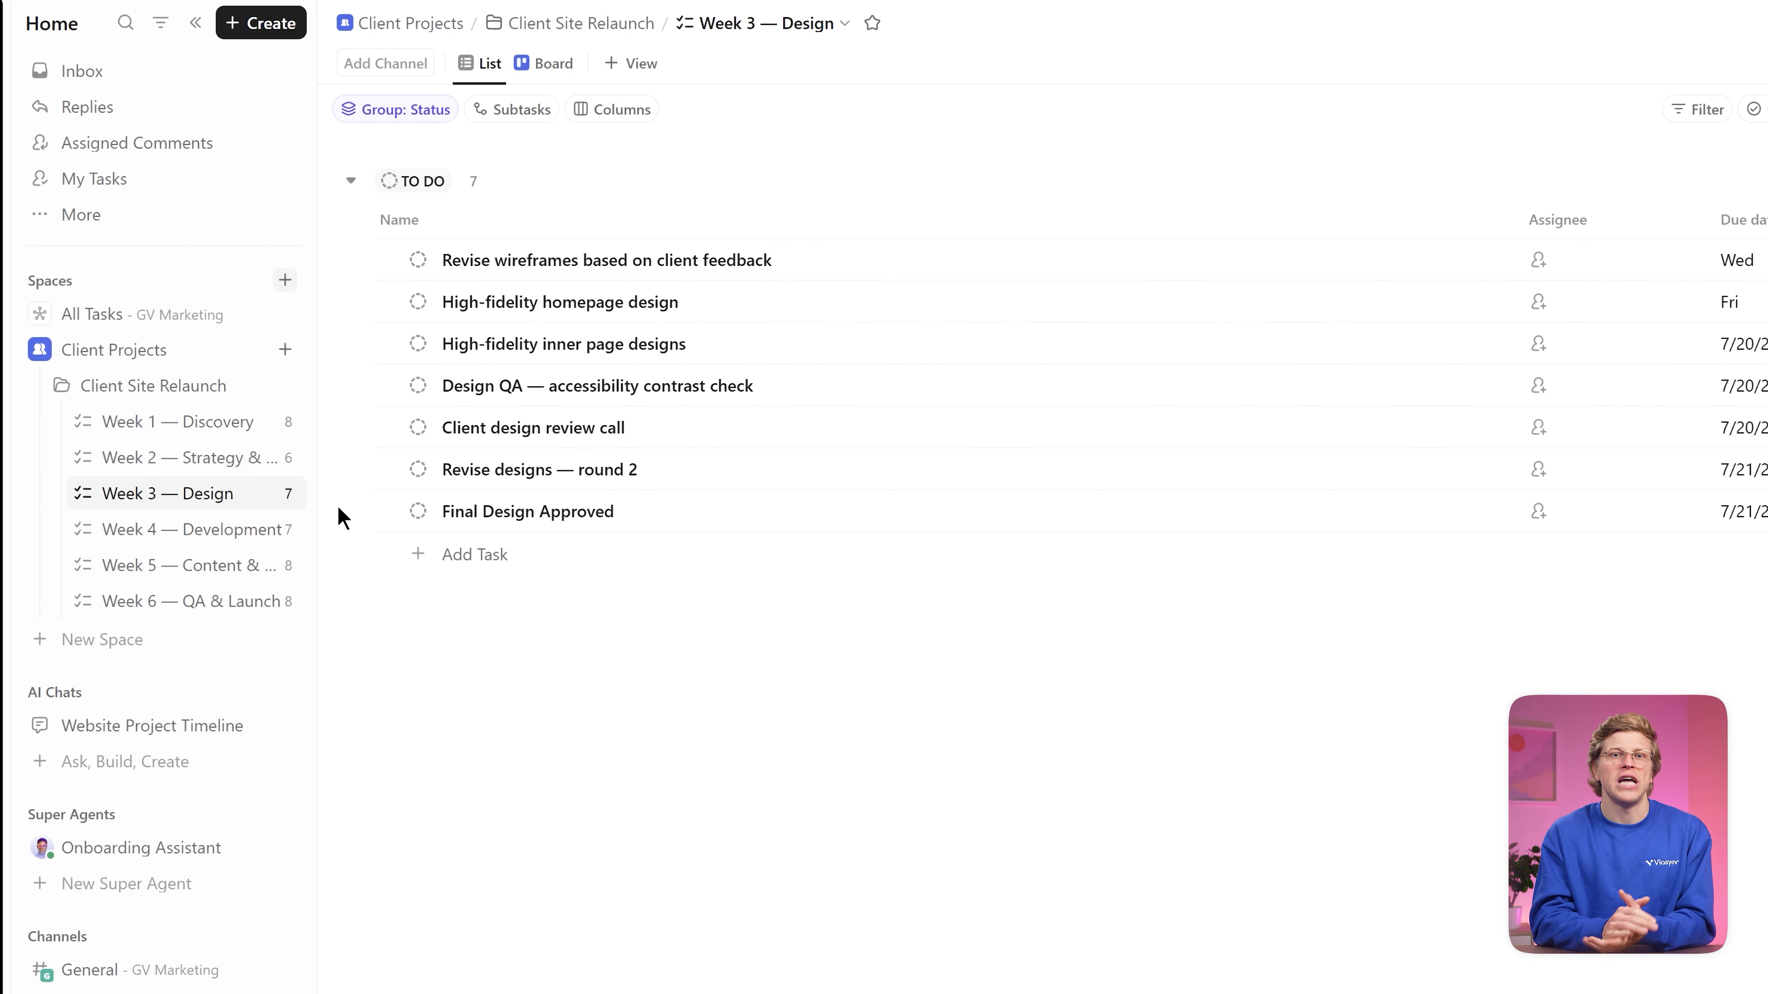
right_click(501, 522)
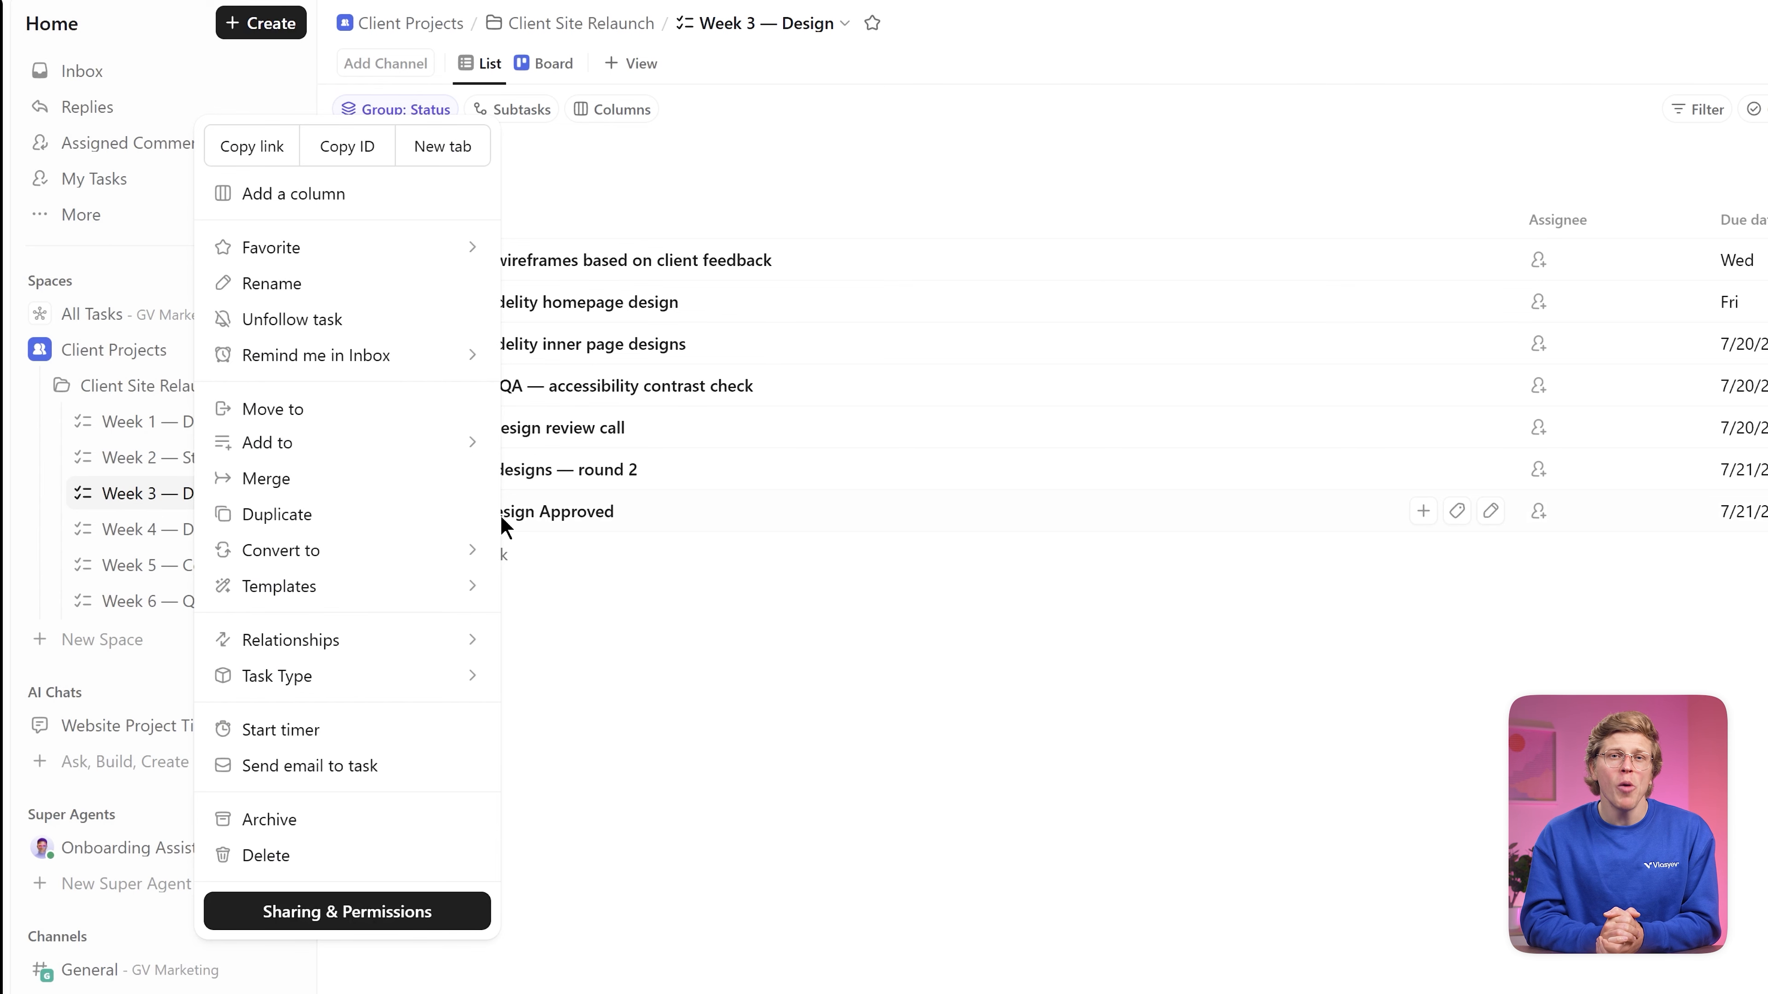
mouse_move(475, 695)
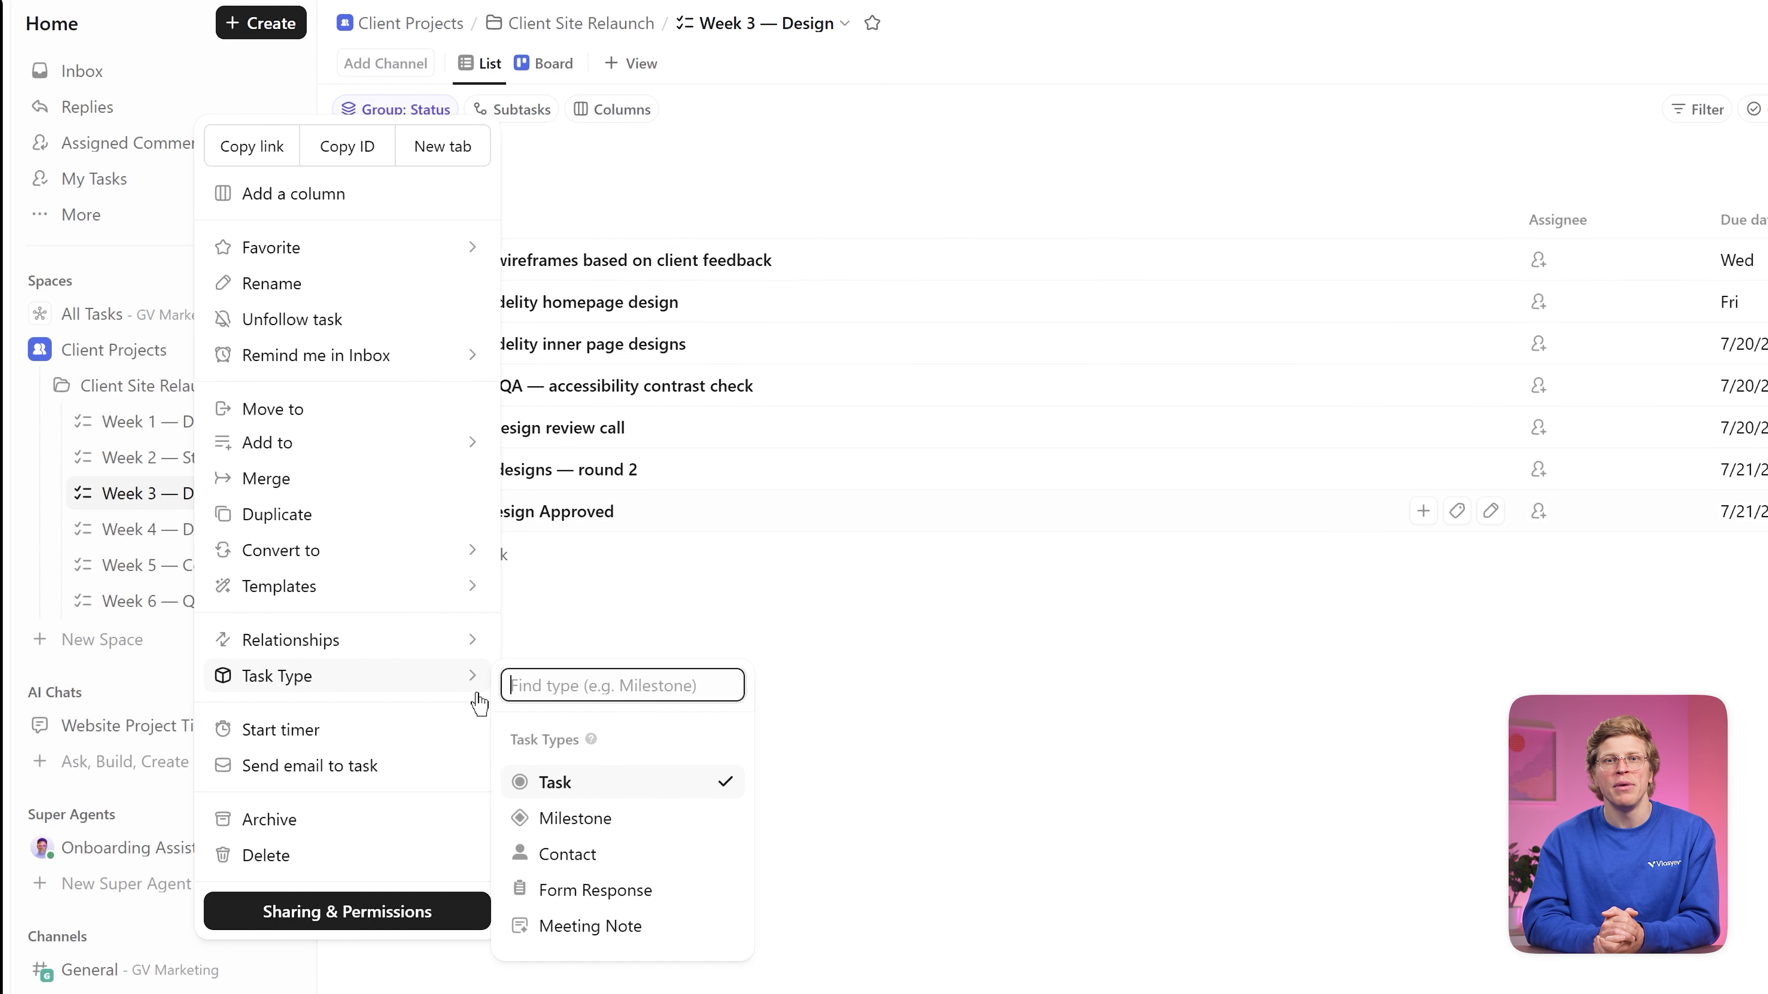
click(613, 819)
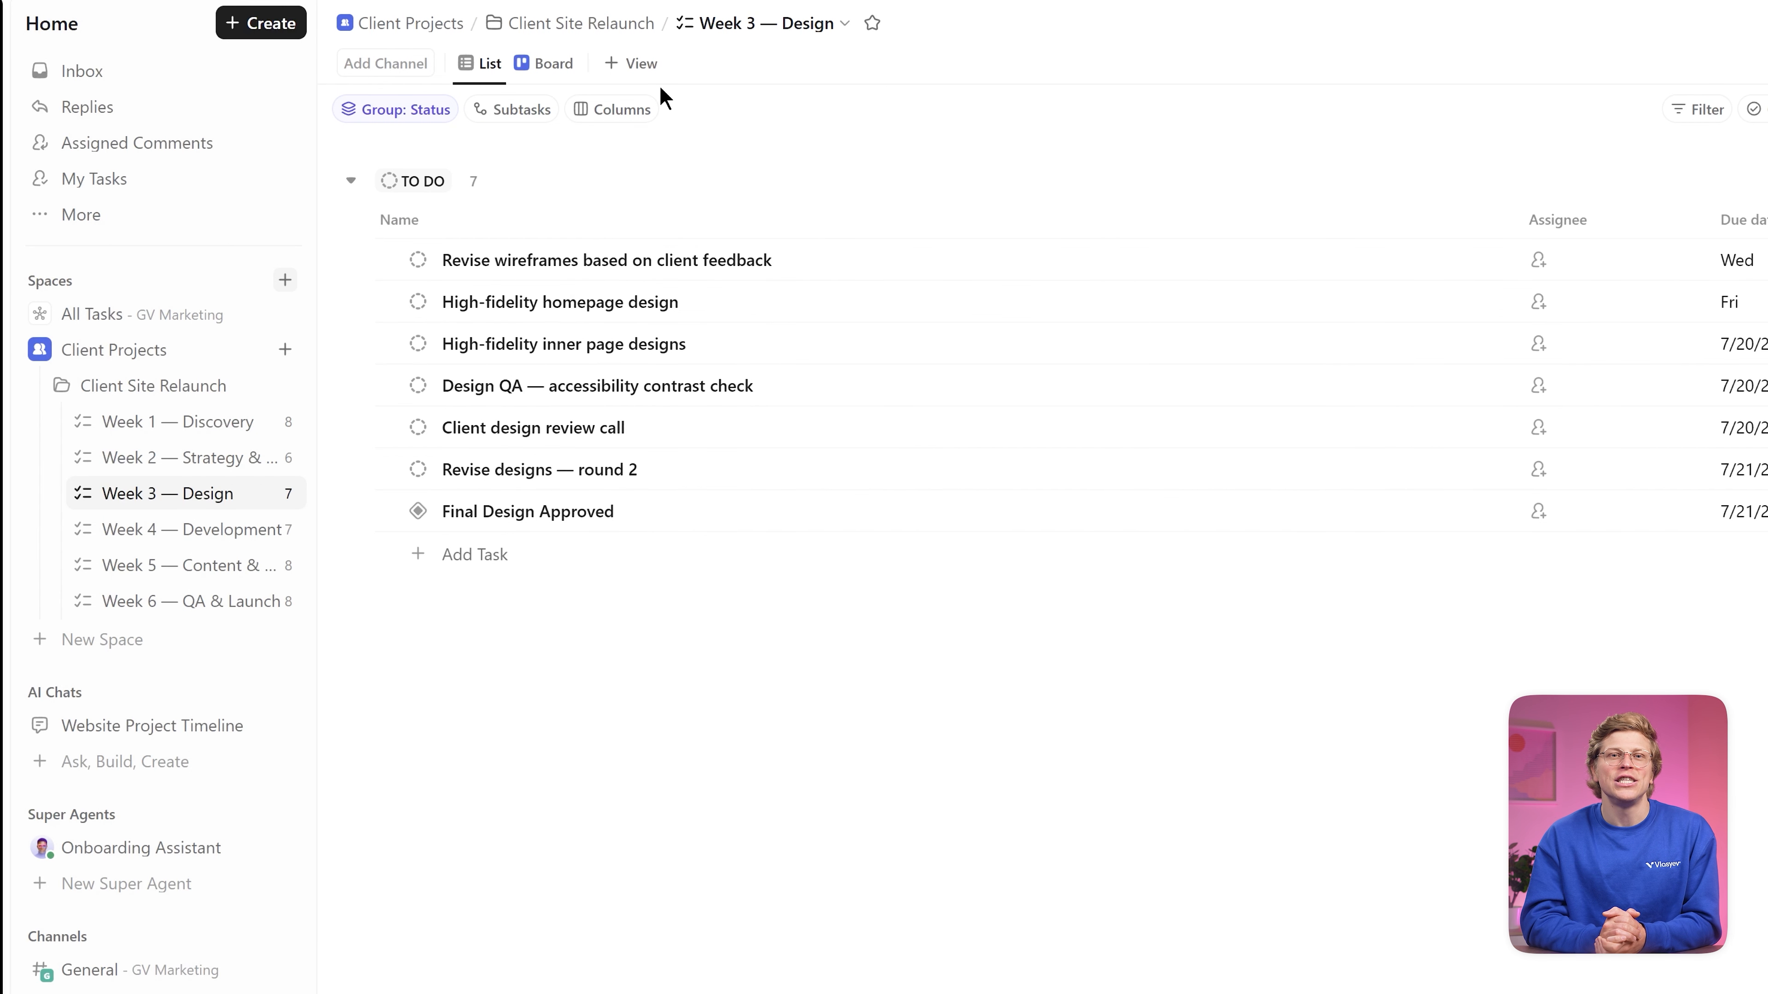
Step: Add a Calendar view to the Week 3 — Design list
click(644, 66)
click(673, 225)
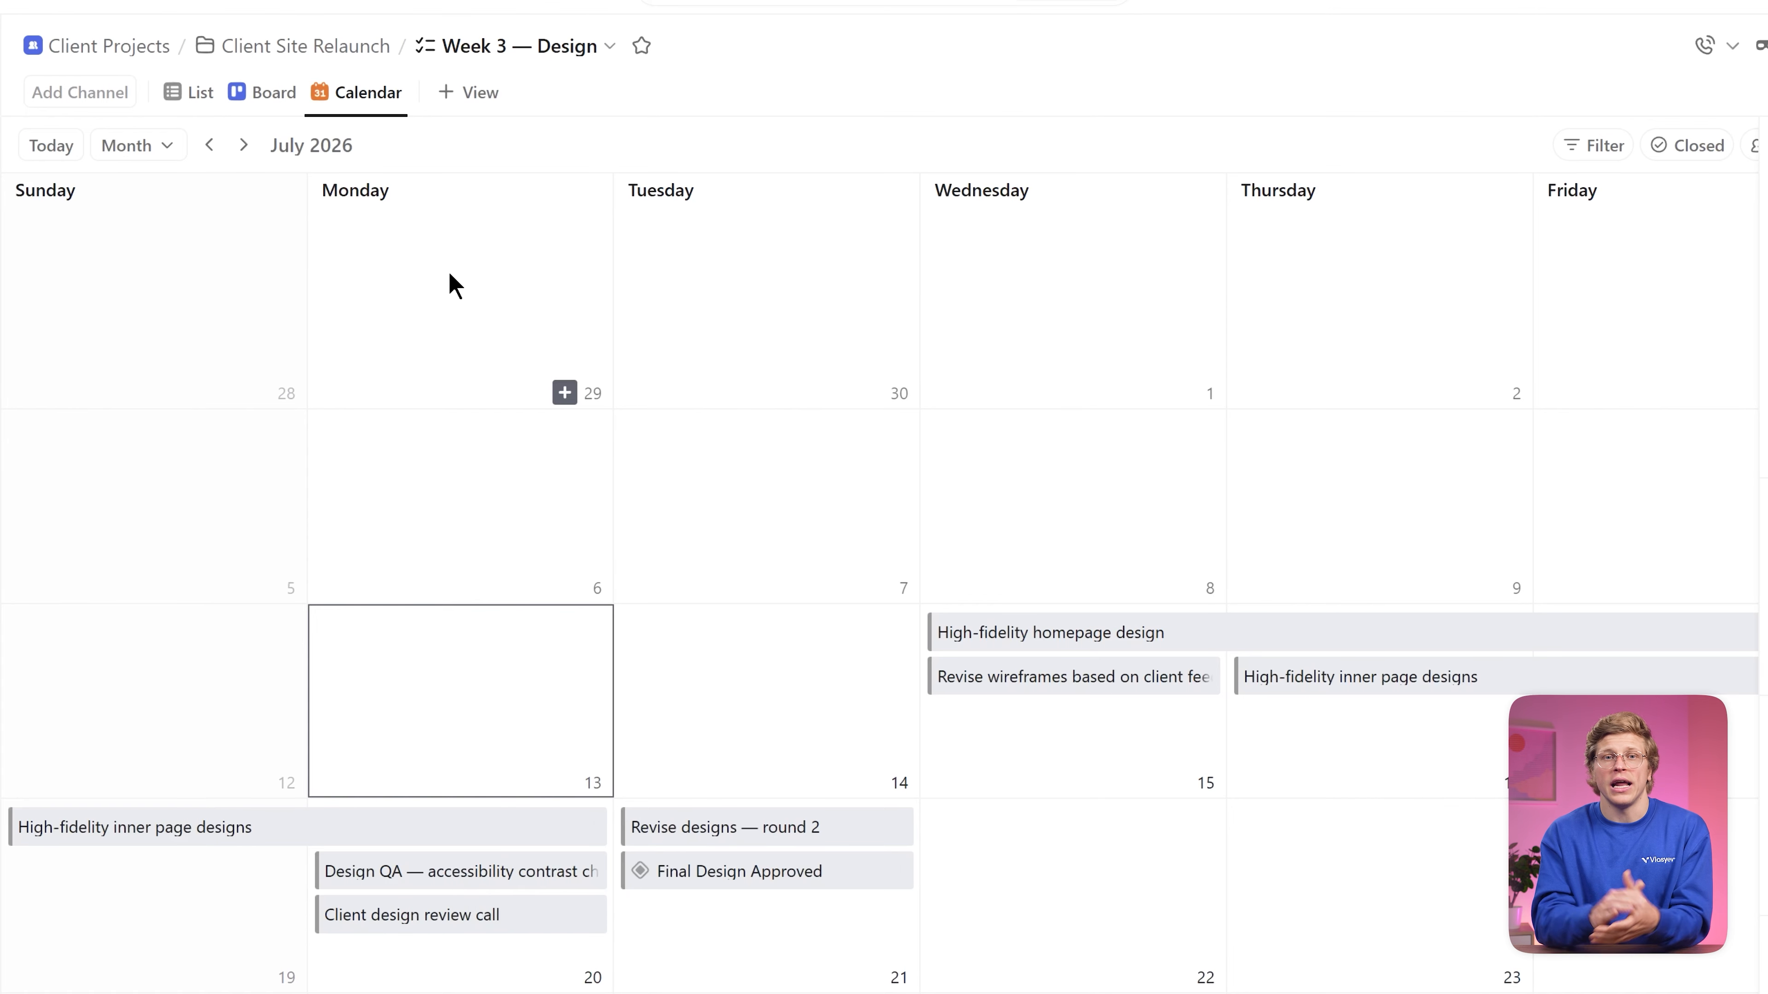
Step: Switch the Week 3 — Design list to its Board view and set the Final Design Approved card's task type to Milestone
click(294, 103)
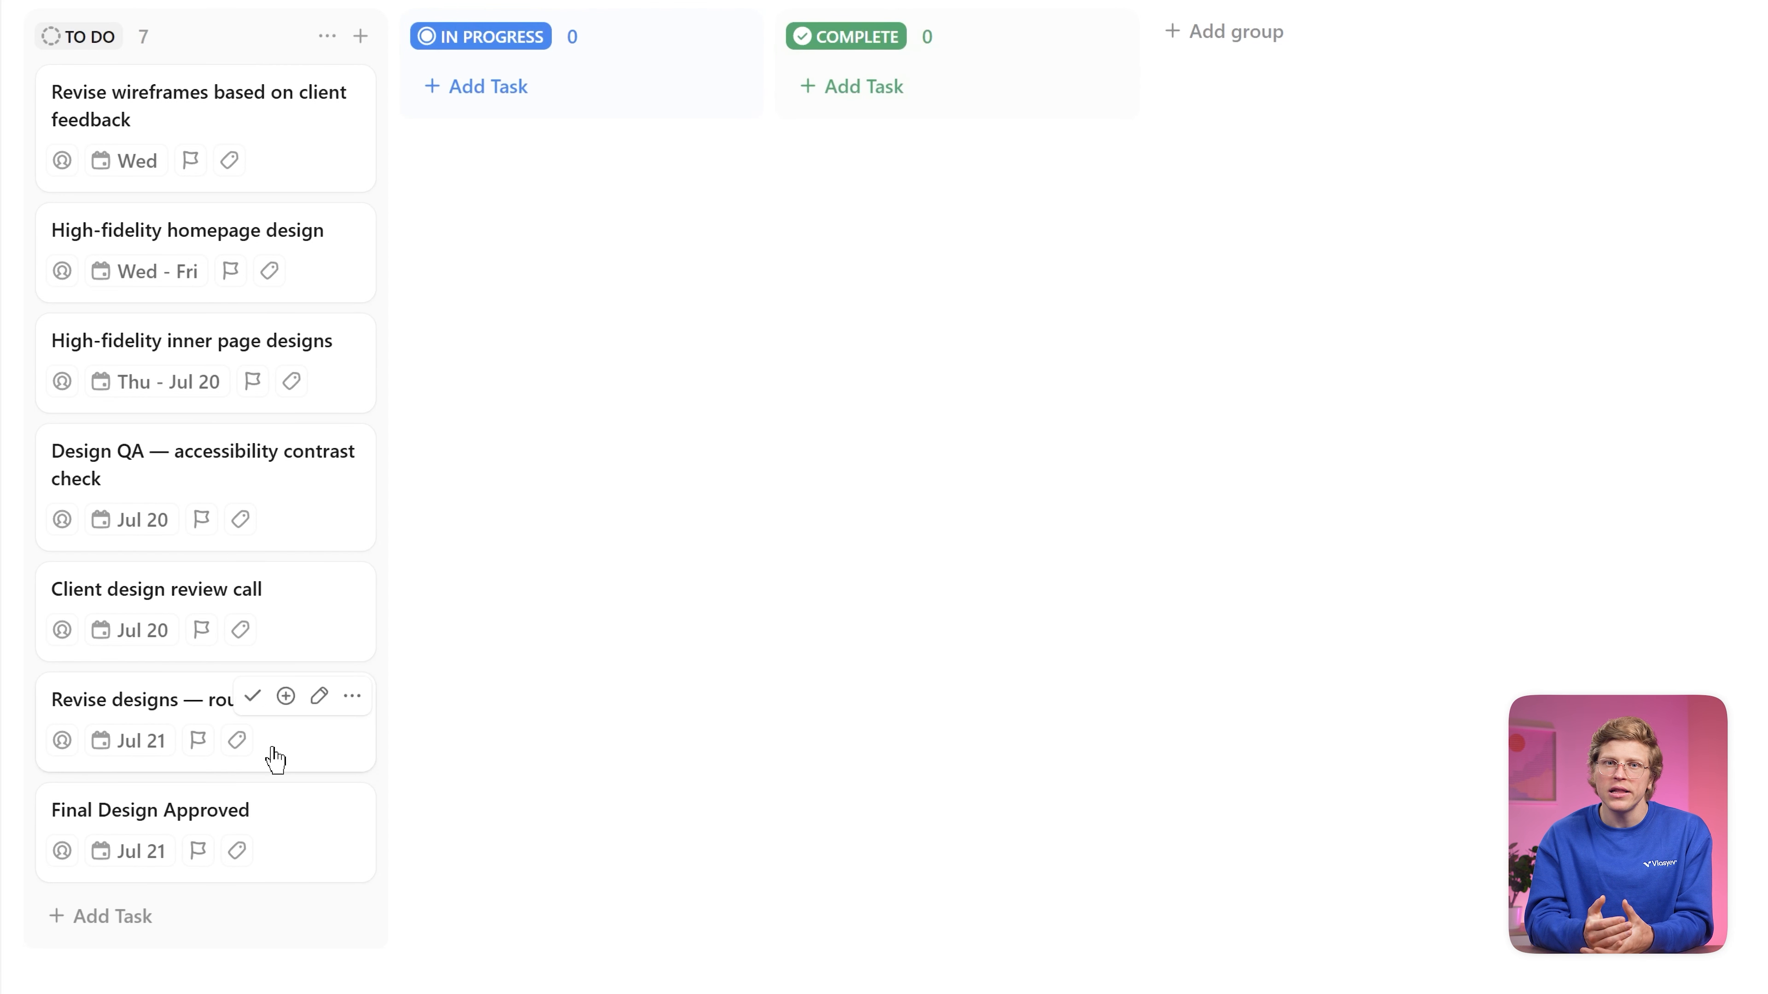
right_click(265, 840)
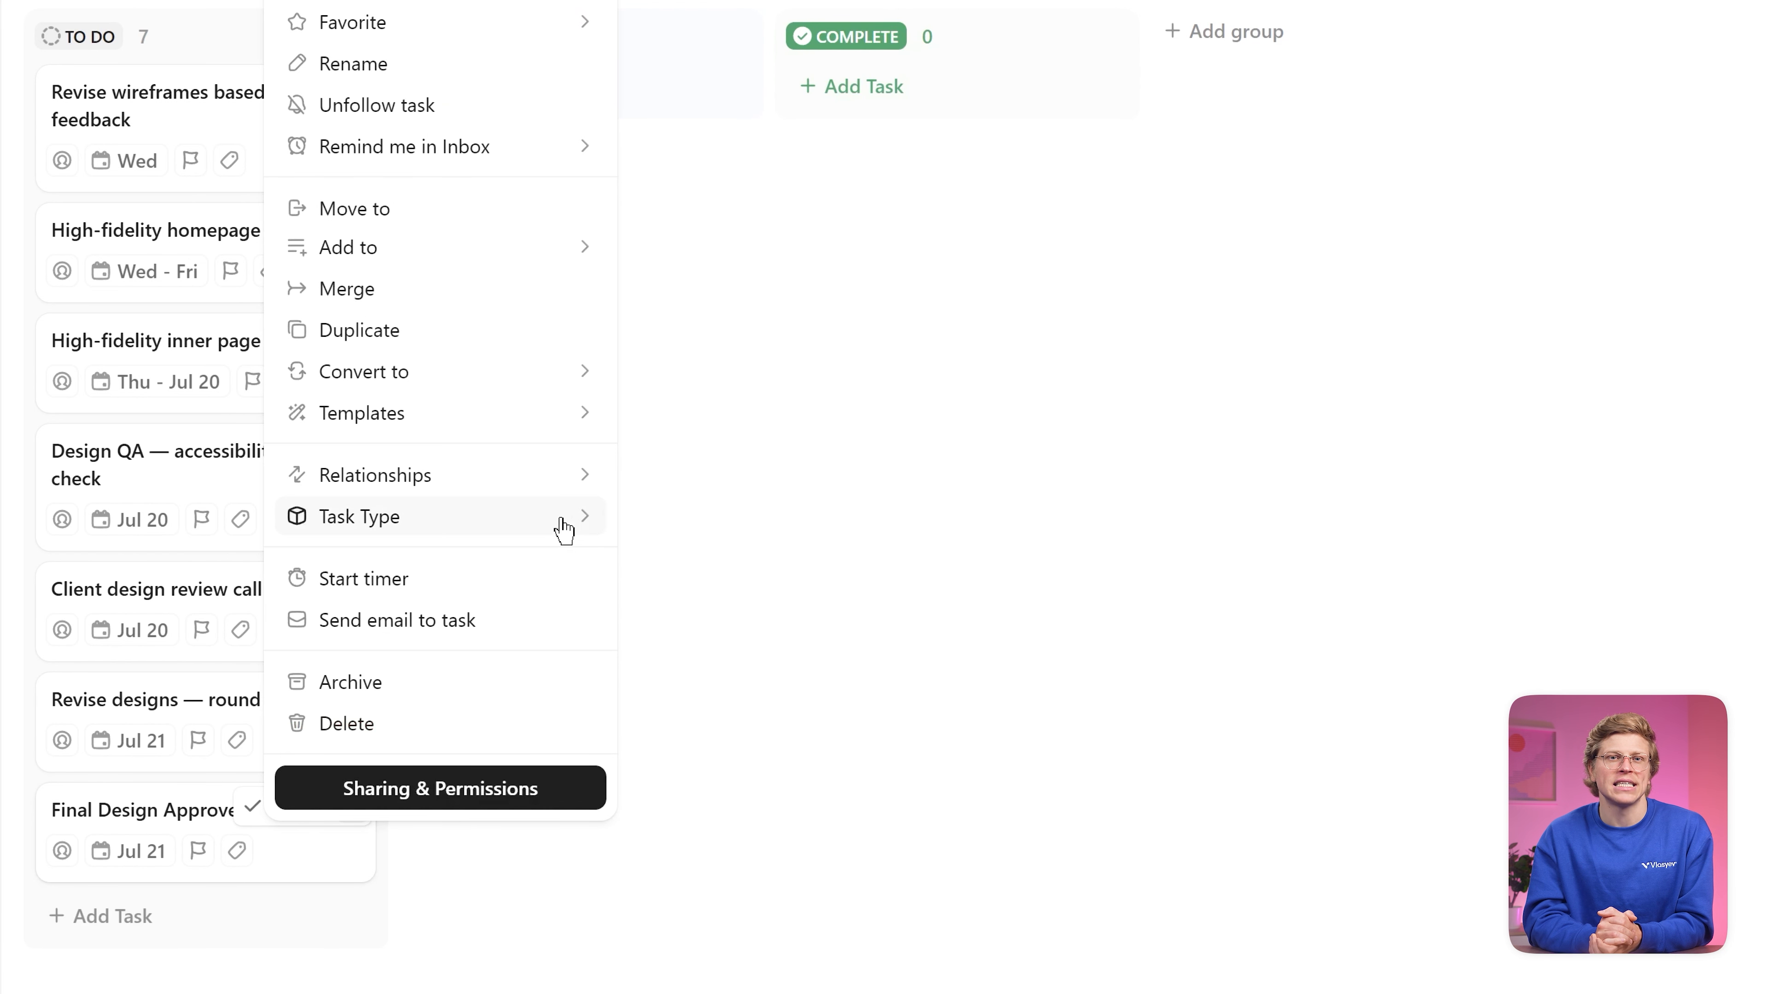
mouse_move(570, 518)
click(777, 686)
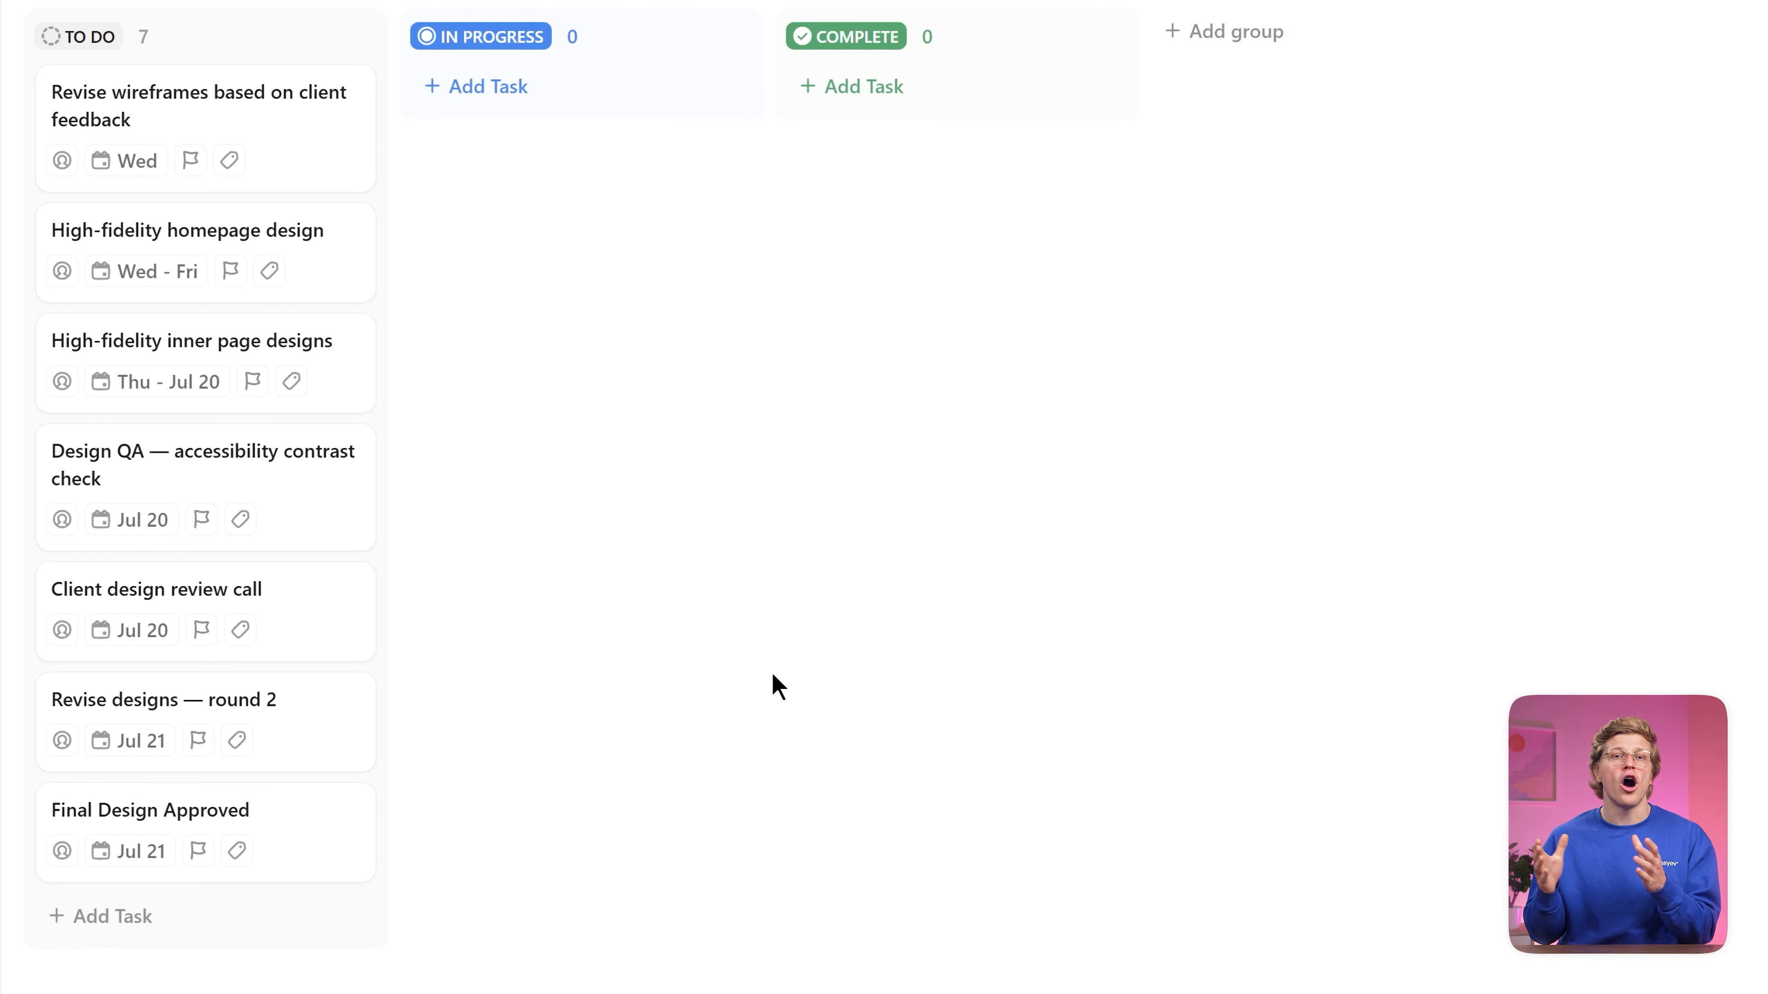
click(185, 818)
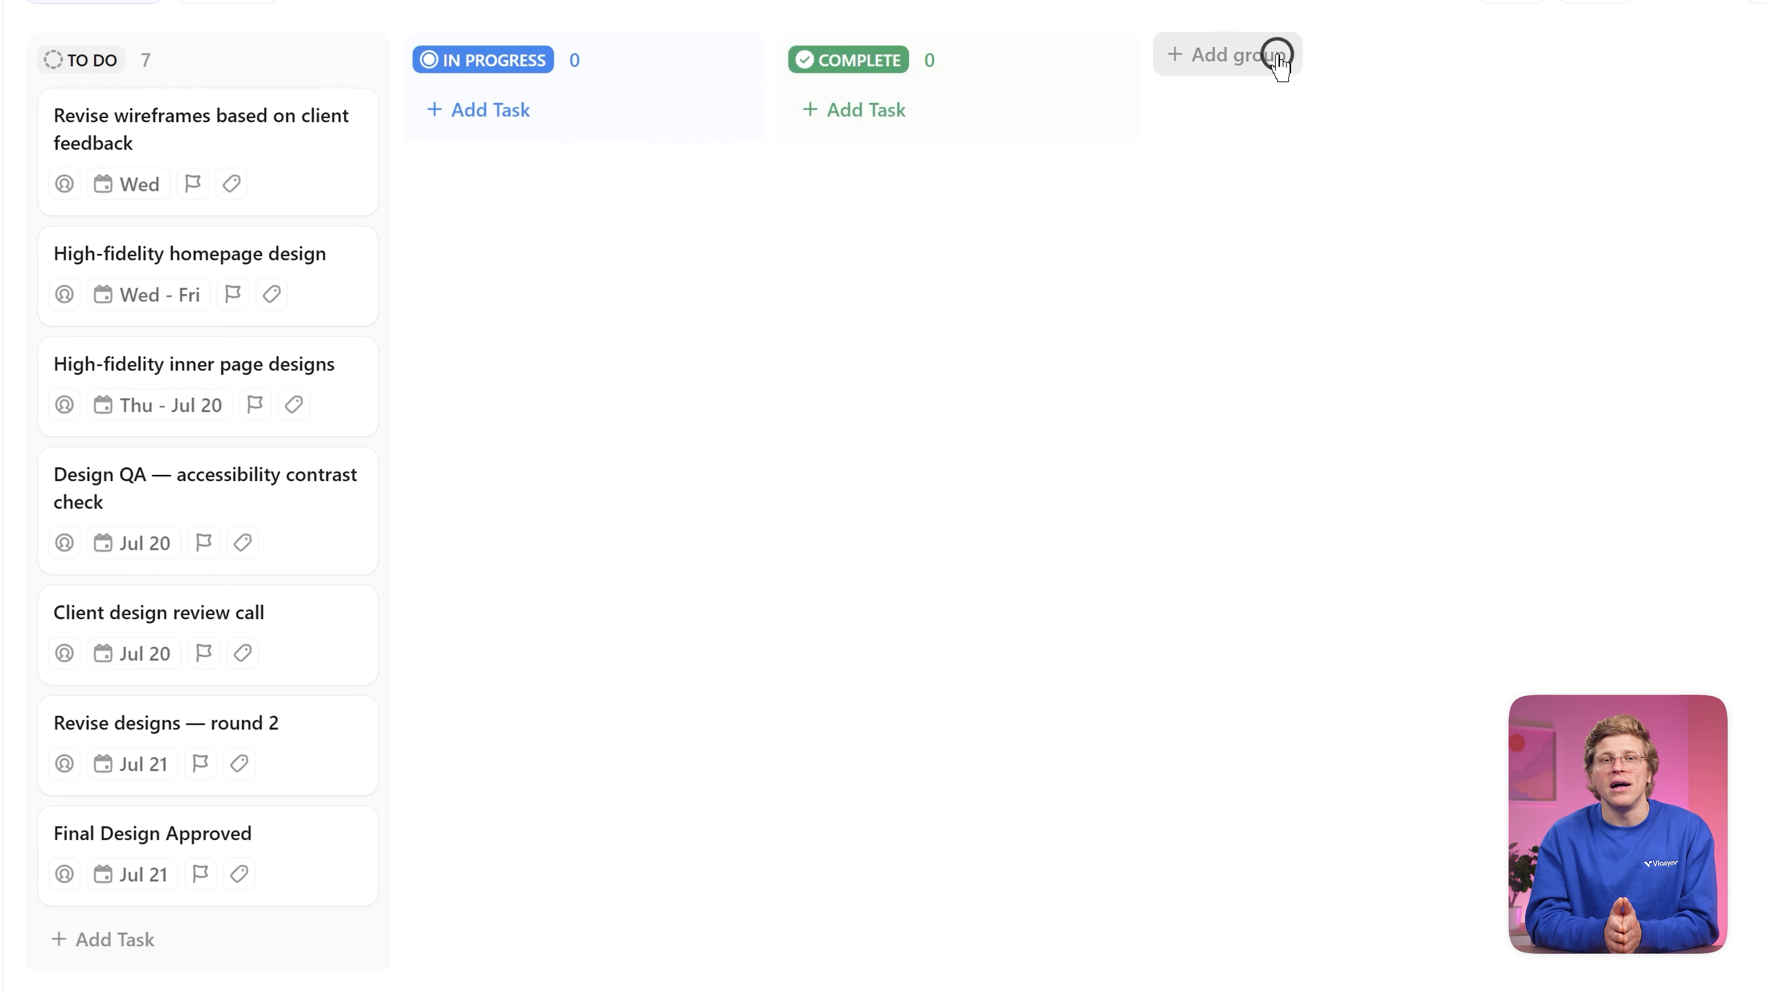
Step: Add a status group named Milestones to the board and move the Final Design Approved card into it
click(1281, 60)
text(Milestones)
key(Return)
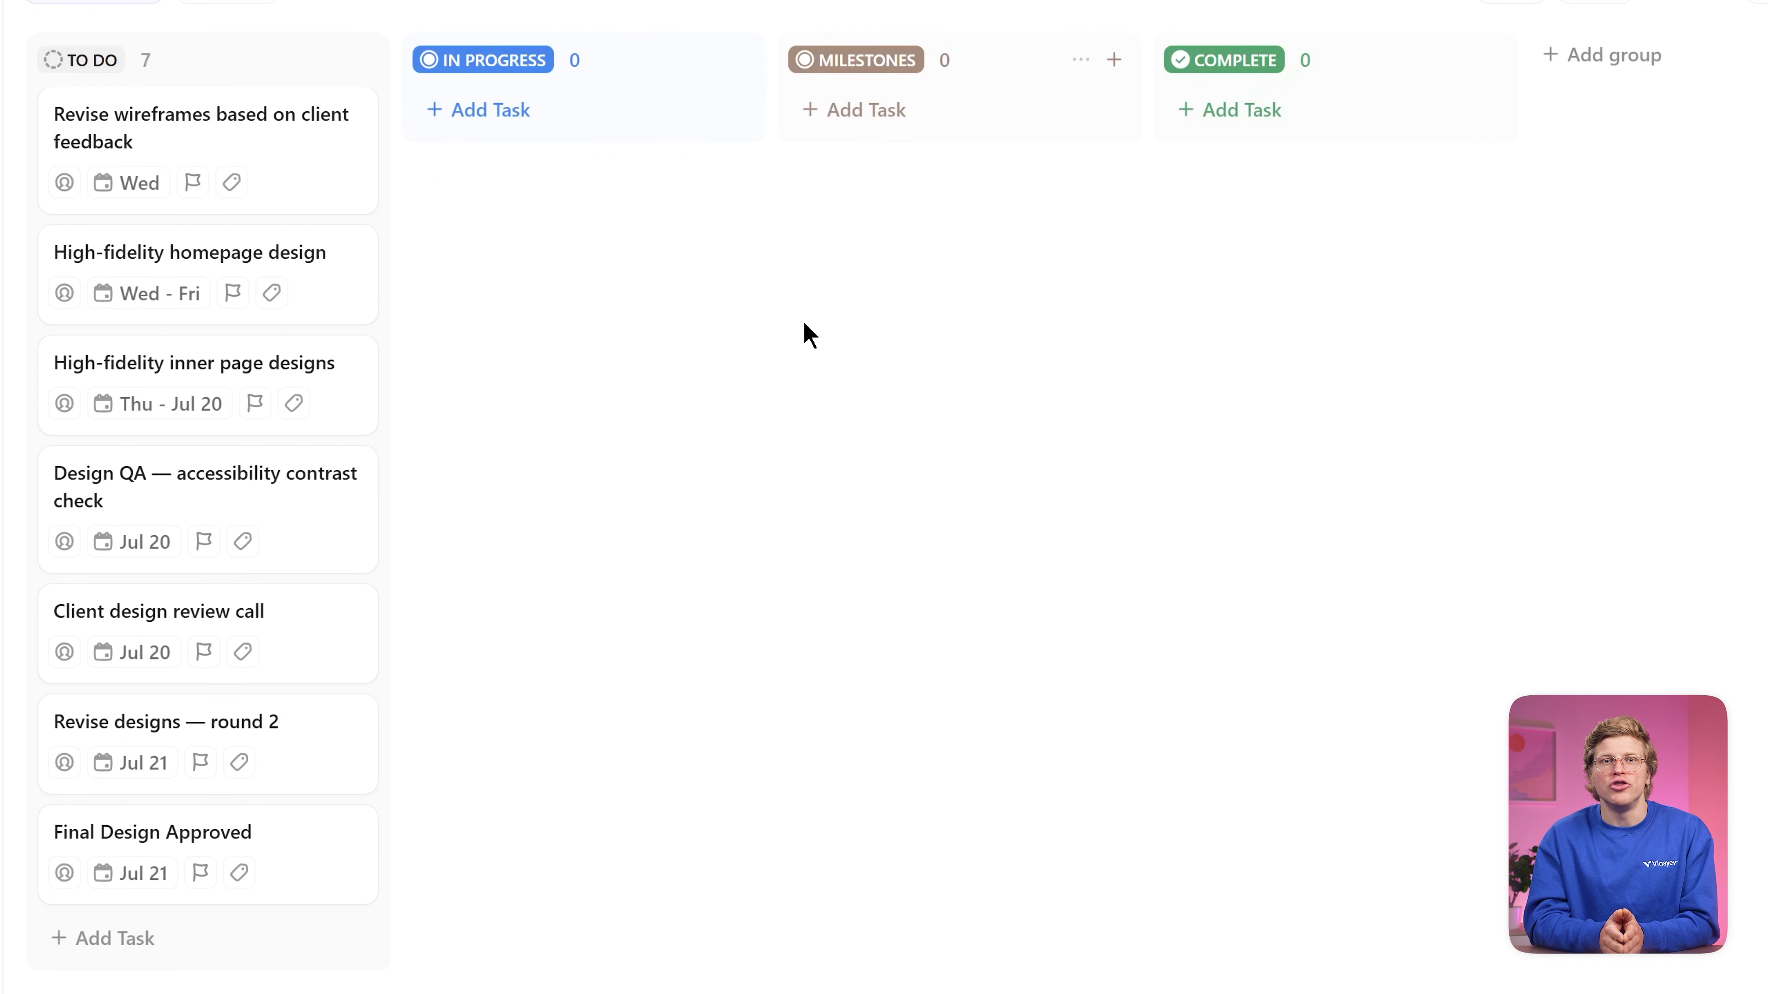
drag(276, 868, 1043, 136)
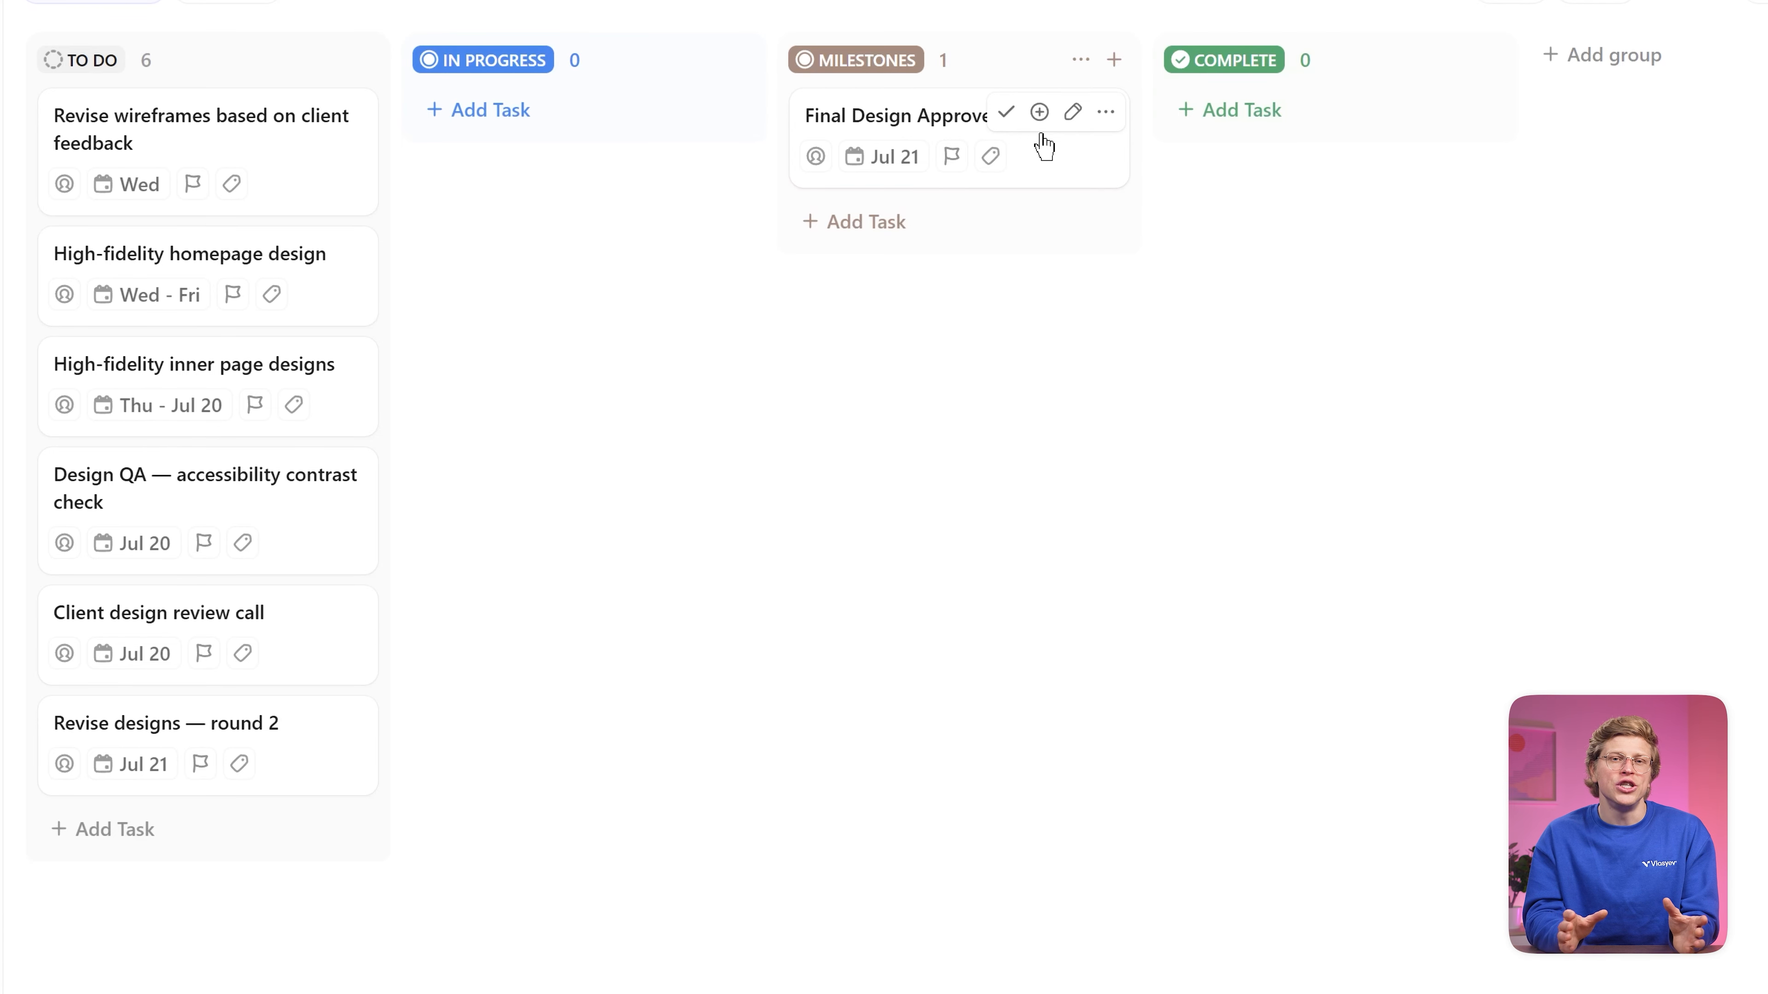
Step: Open the Final Design Approved task and add the tag Milestones to it
click(896, 119)
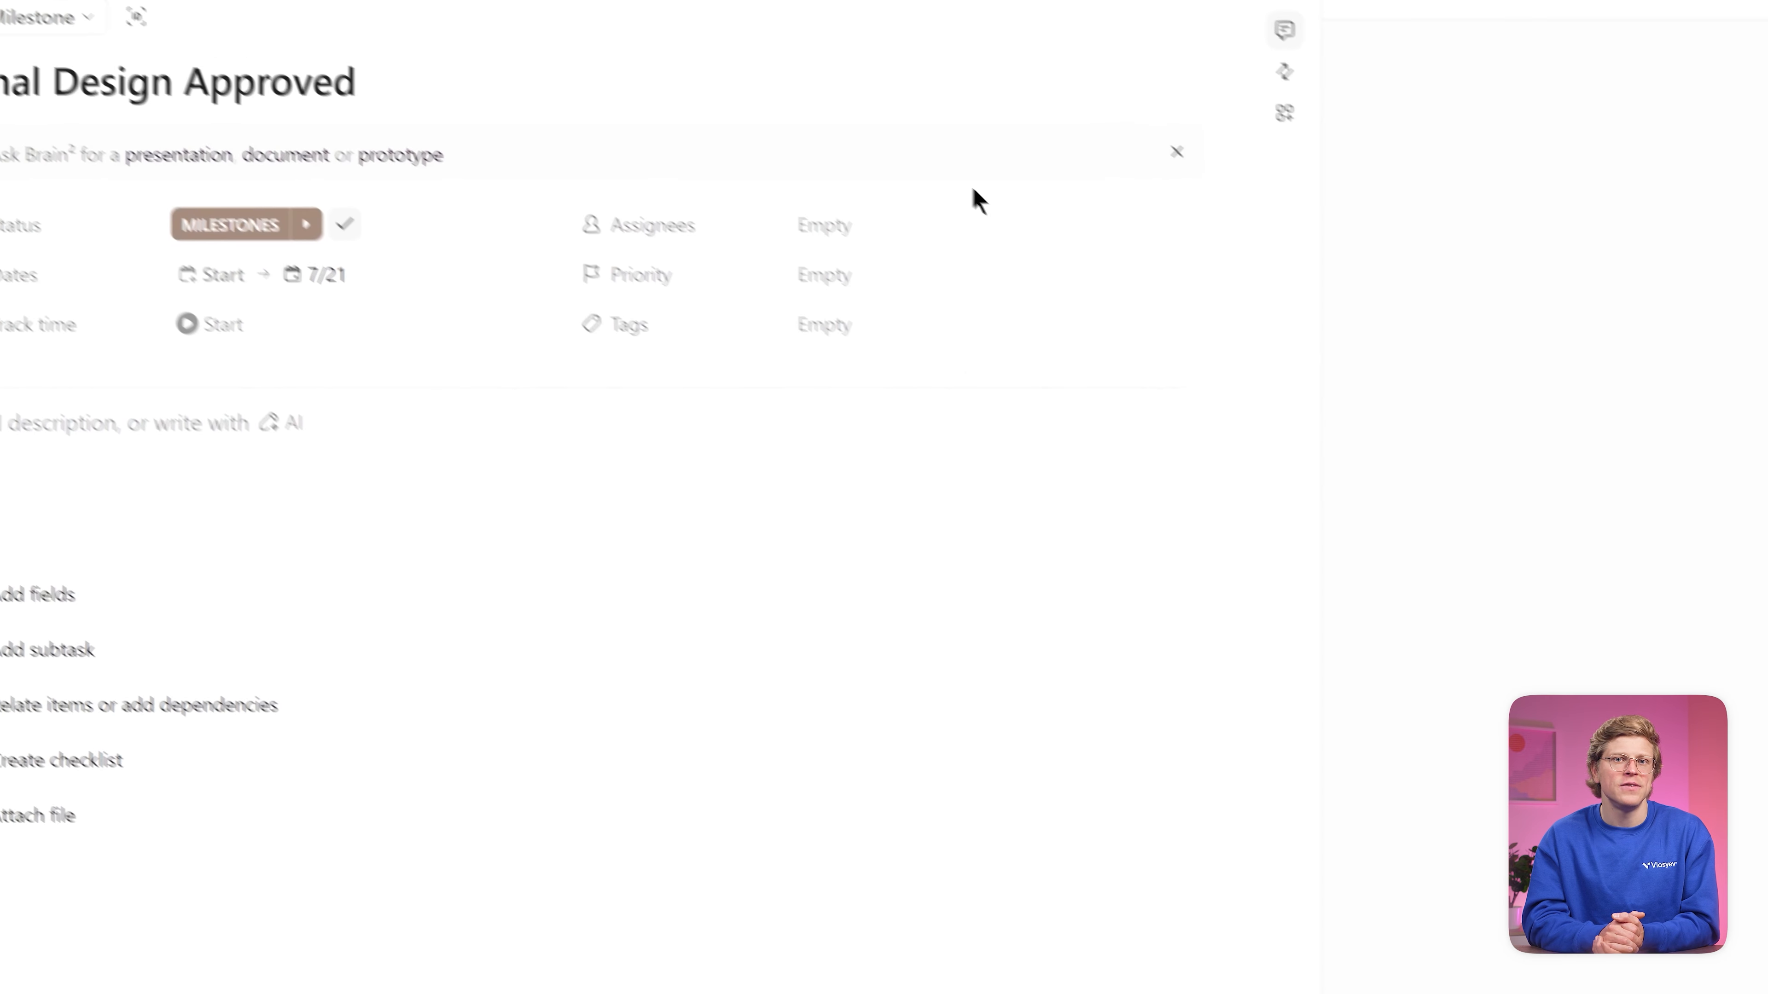
click(890, 324)
text(Milestones)
key(Return)
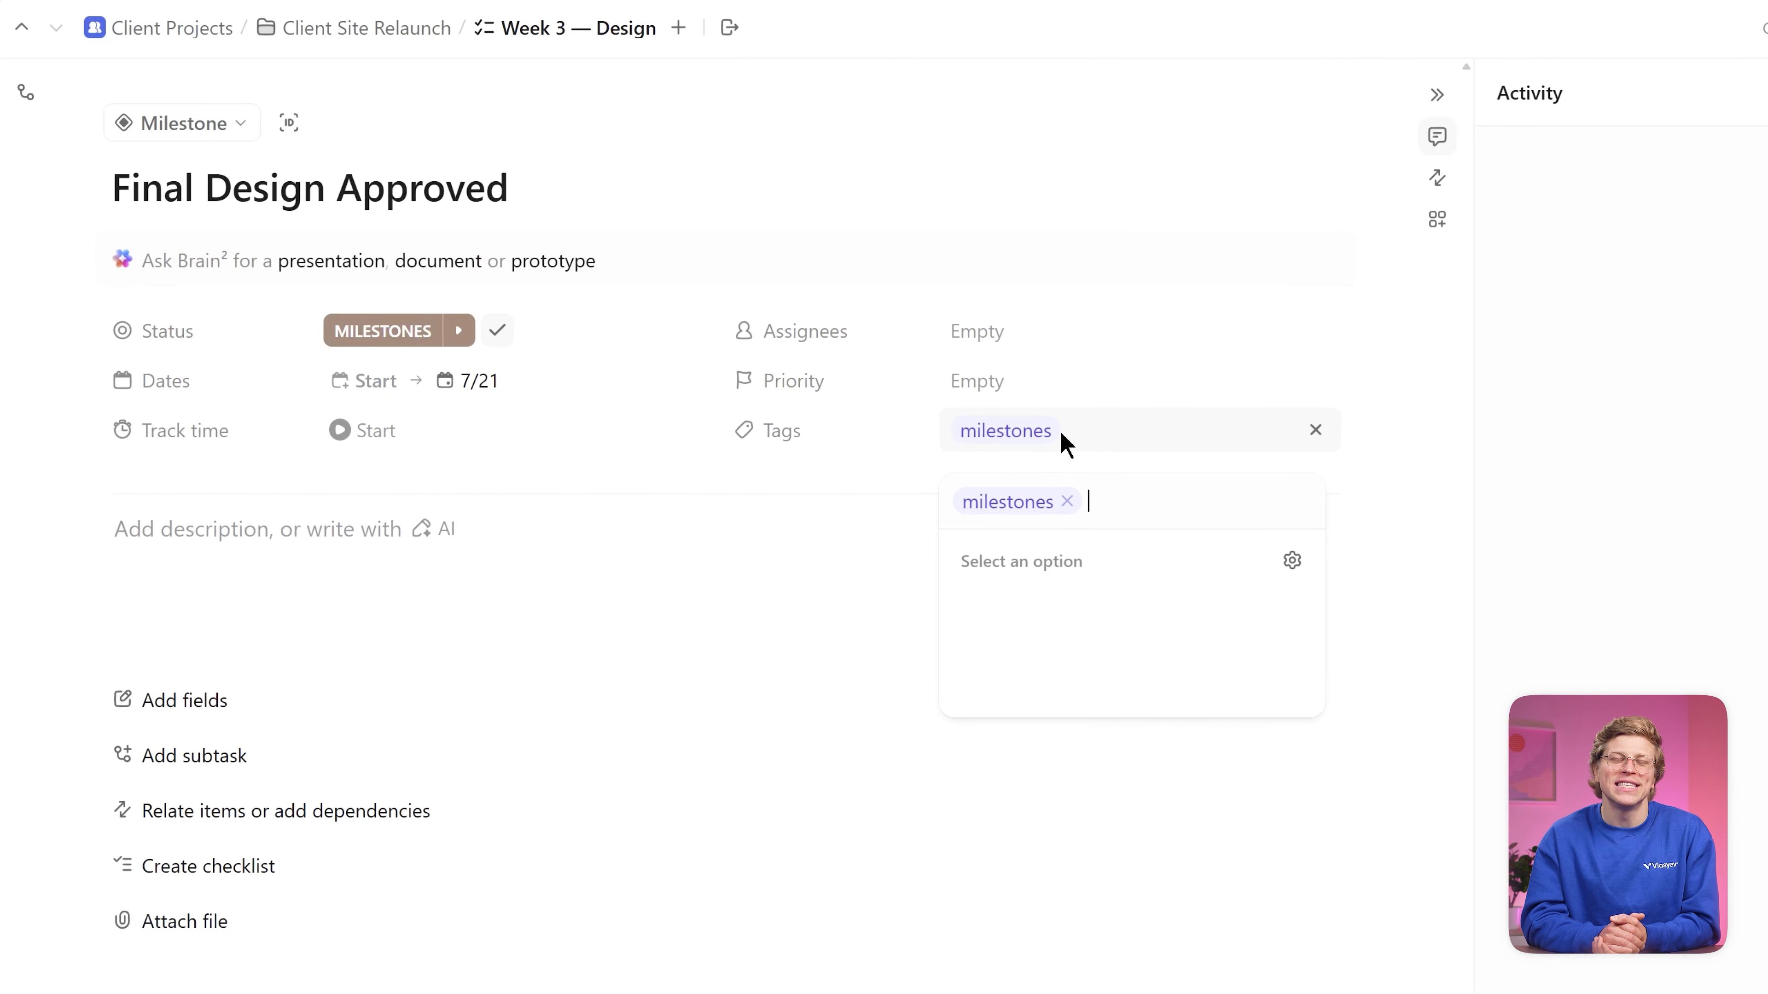